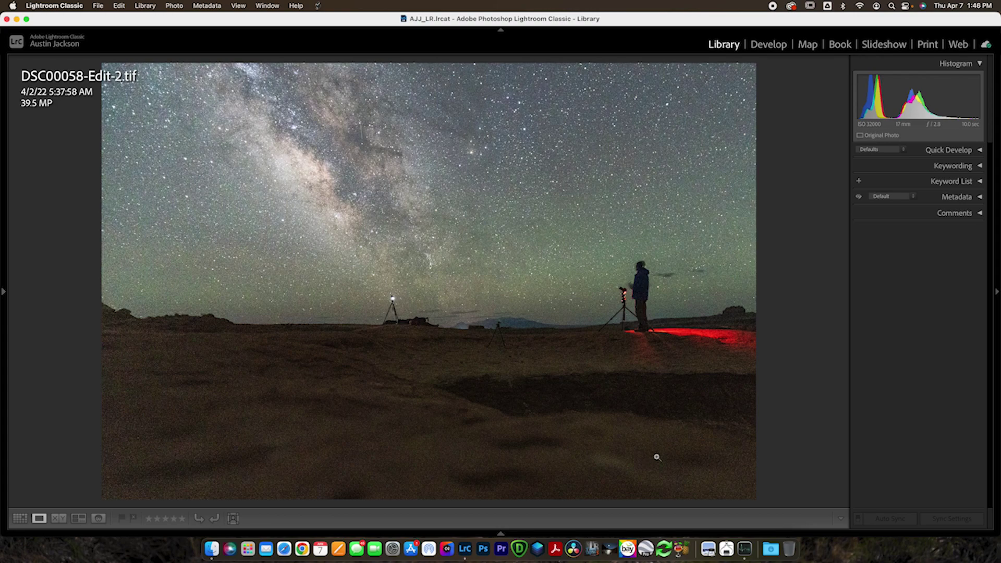
Inspect the Milky Way photo's noise at 1:1, return to Fit, and bring up the filmstrip
click(356, 417)
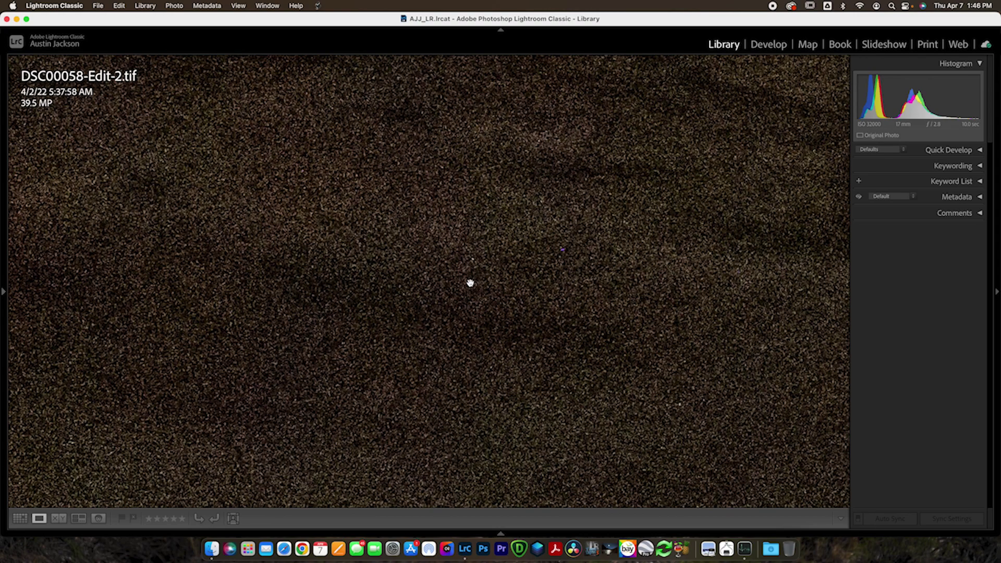
click(472, 292)
mouse_move(501, 535)
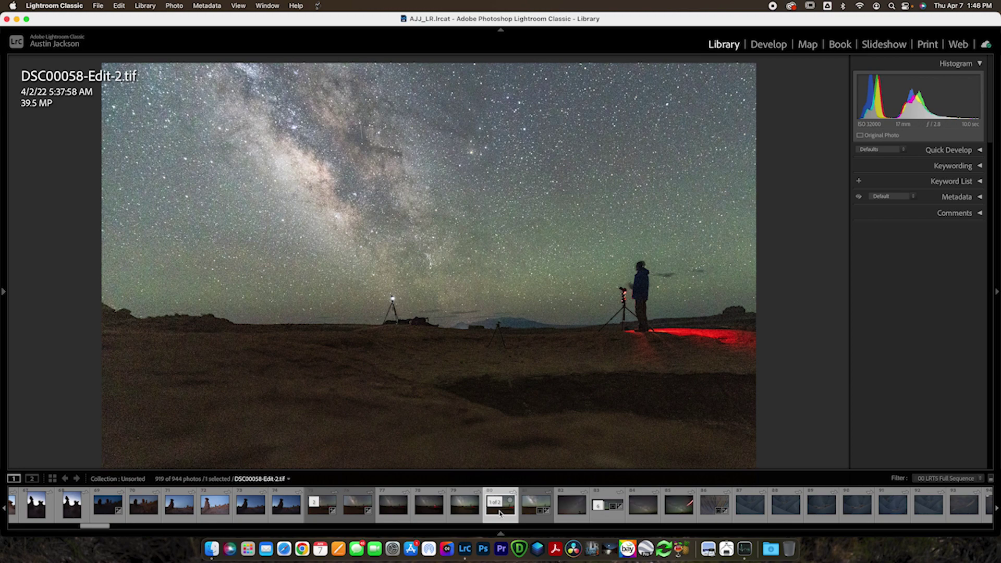
Edit a copy of the Milky Way thumbnail with Lightroom adjustments in Topaz DeNoise AI via Edit In
right_click(500, 512)
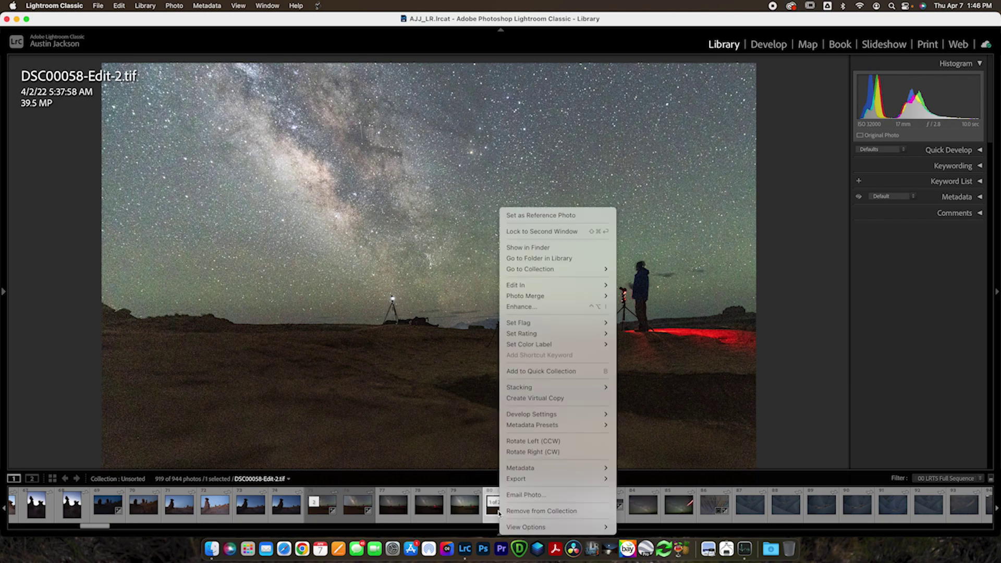
mouse_move(532, 389)
mouse_move(531, 286)
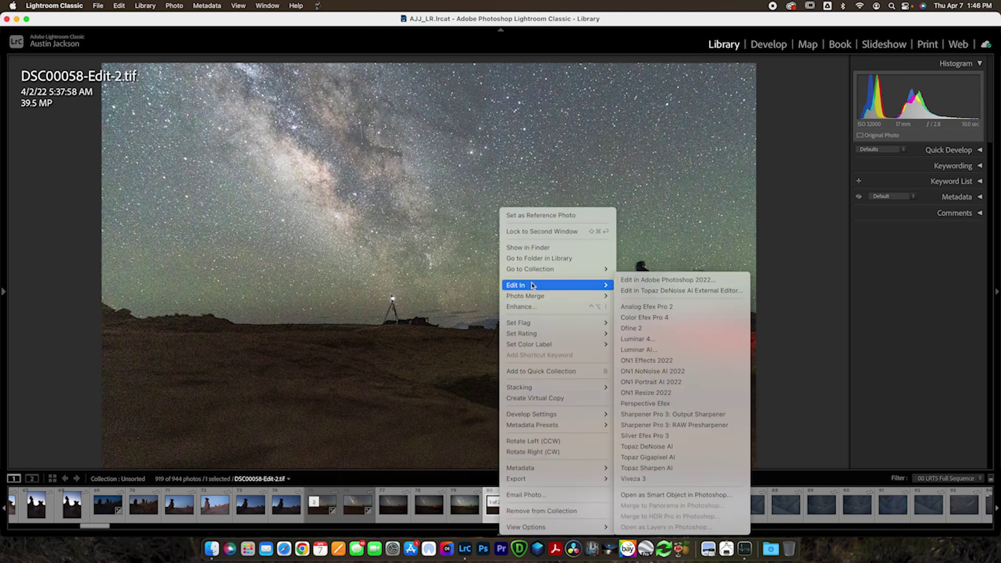
click(667, 446)
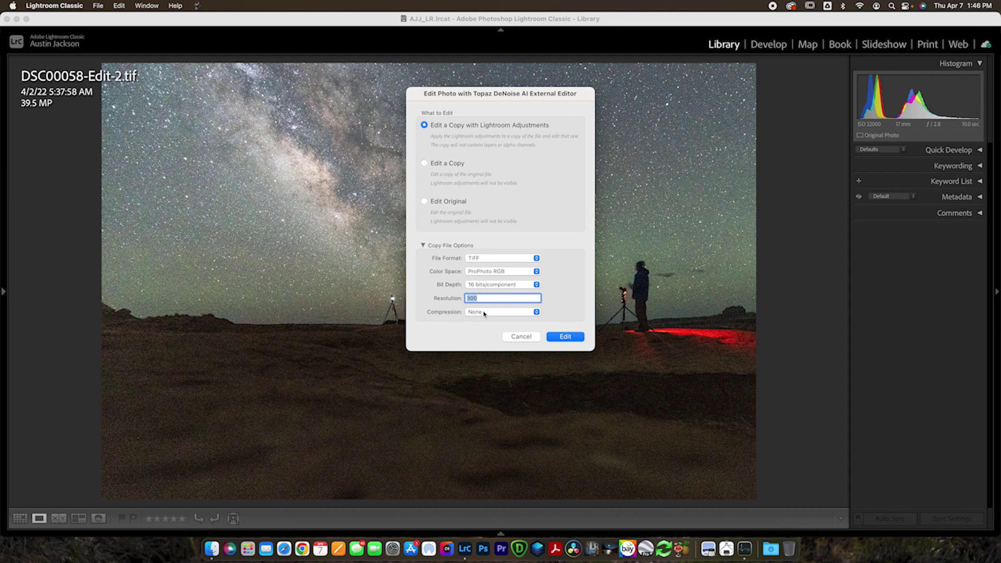
click(568, 336)
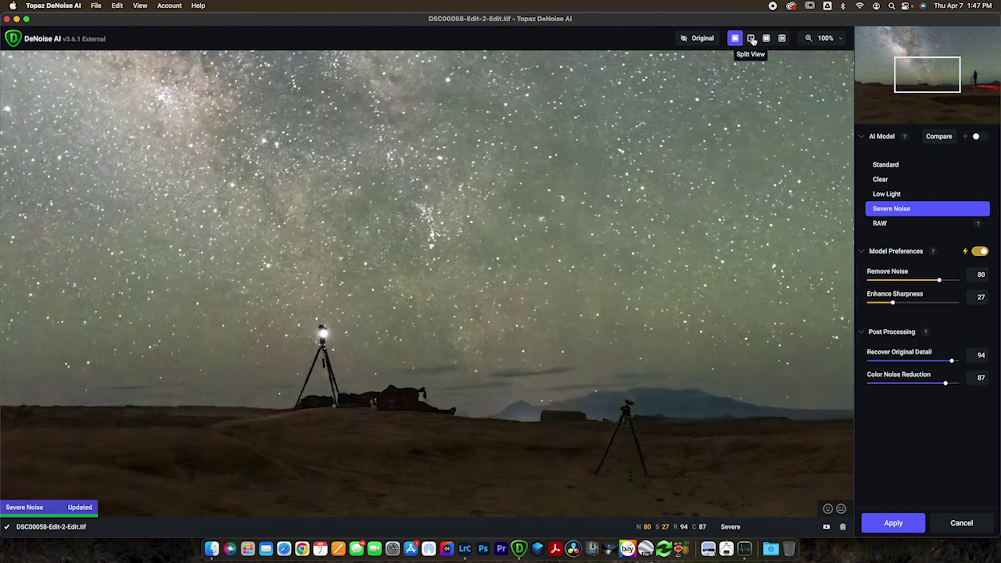
Switch to Split View and slide the divider across the sky to compare original and Severe Noise
click(751, 38)
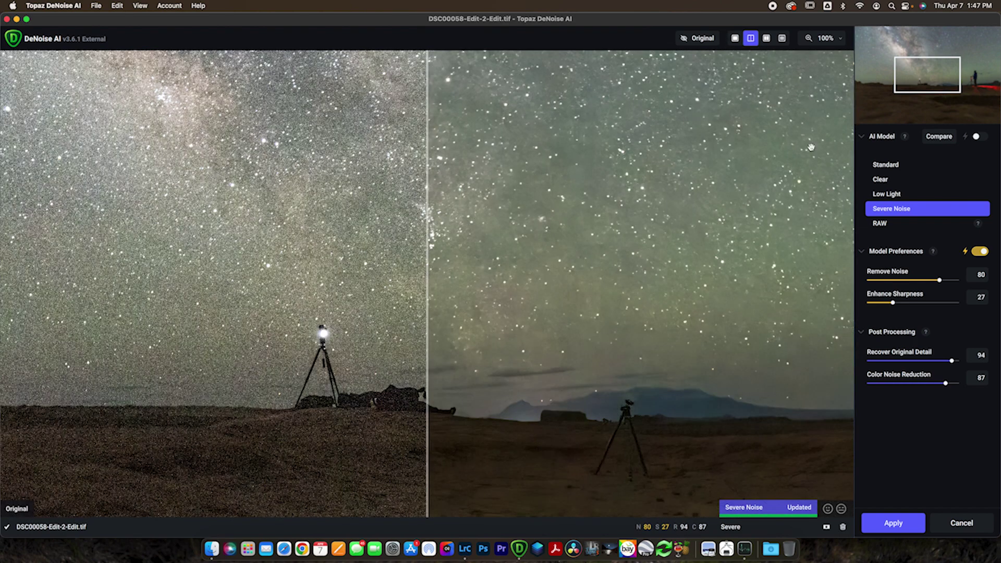
drag(214, 213, 496, 208)
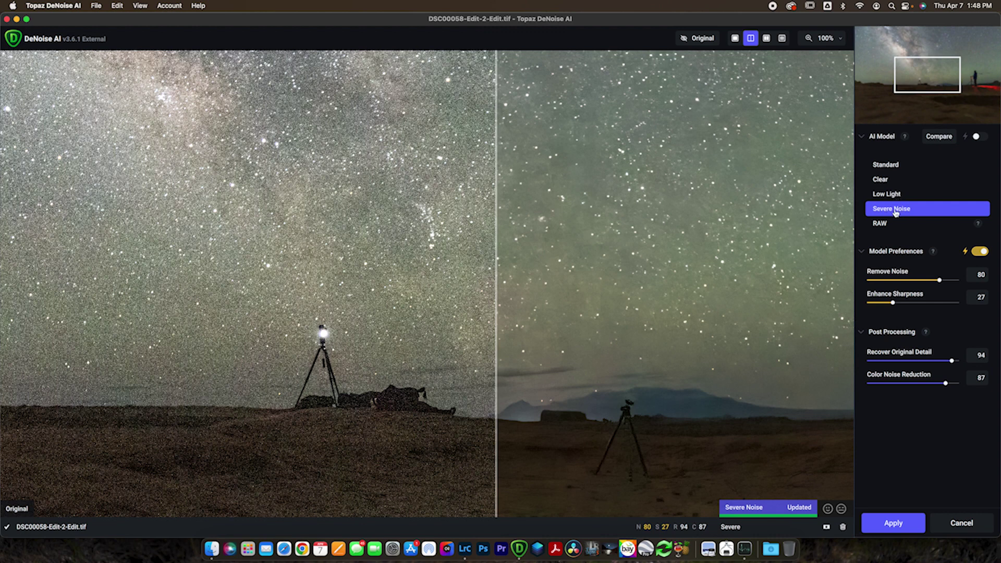
Sweep the split divider across the sky and lit tripod to compare original and denoised
drag(495, 253, 492, 277)
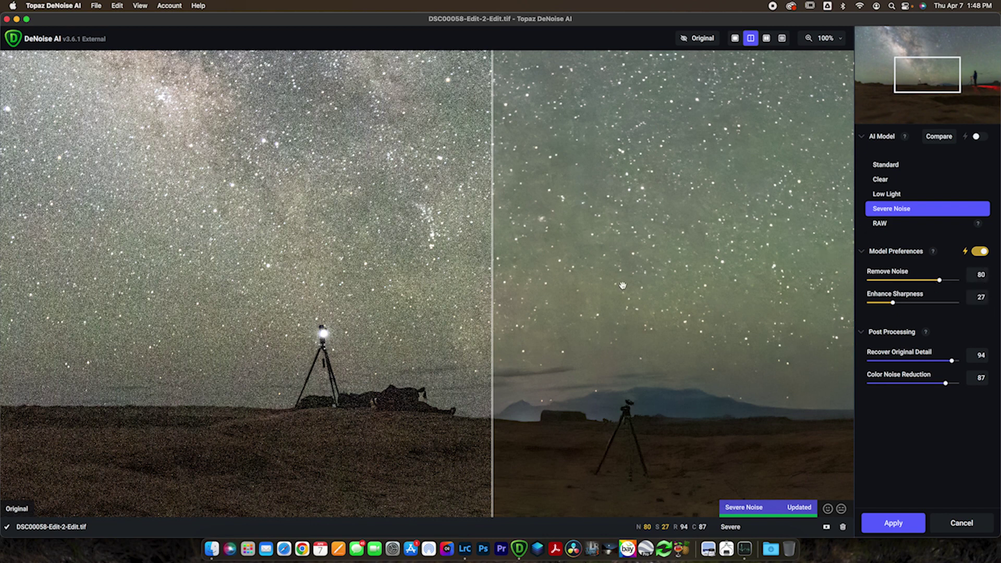
drag(491, 285, 185, 284)
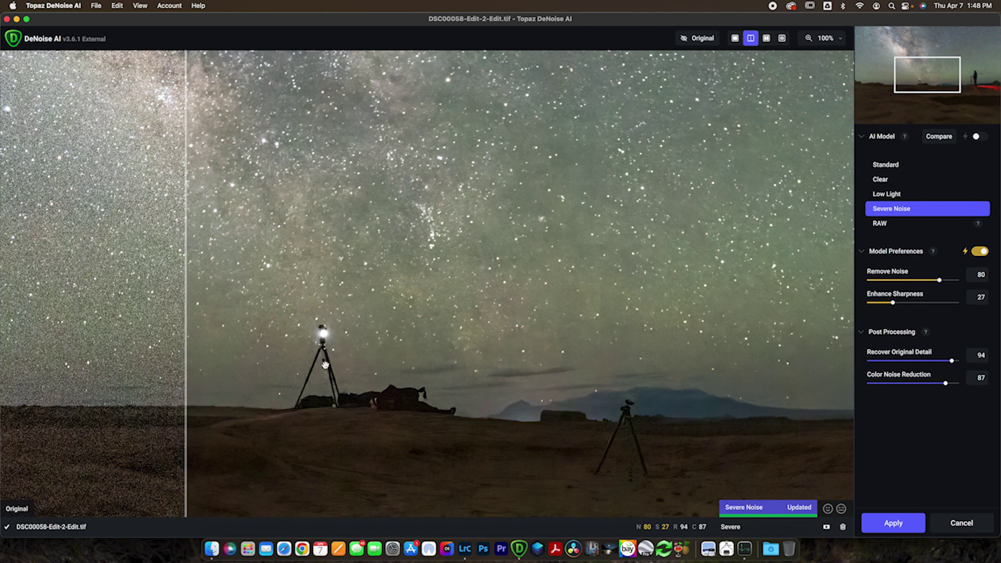
drag(187, 351, 472, 254)
Pan the preview along the horizon to bring the red-lit person and tripod to the split line
drag(143, 175, 225, 172)
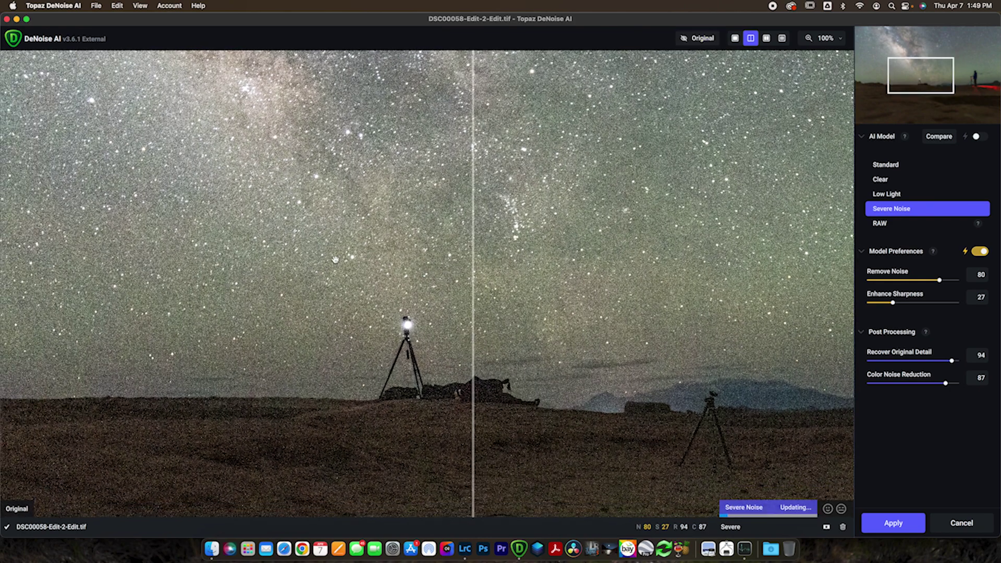
drag(307, 190, 273, 125)
drag(440, 284, 230, 229)
drag(334, 271, 304, 283)
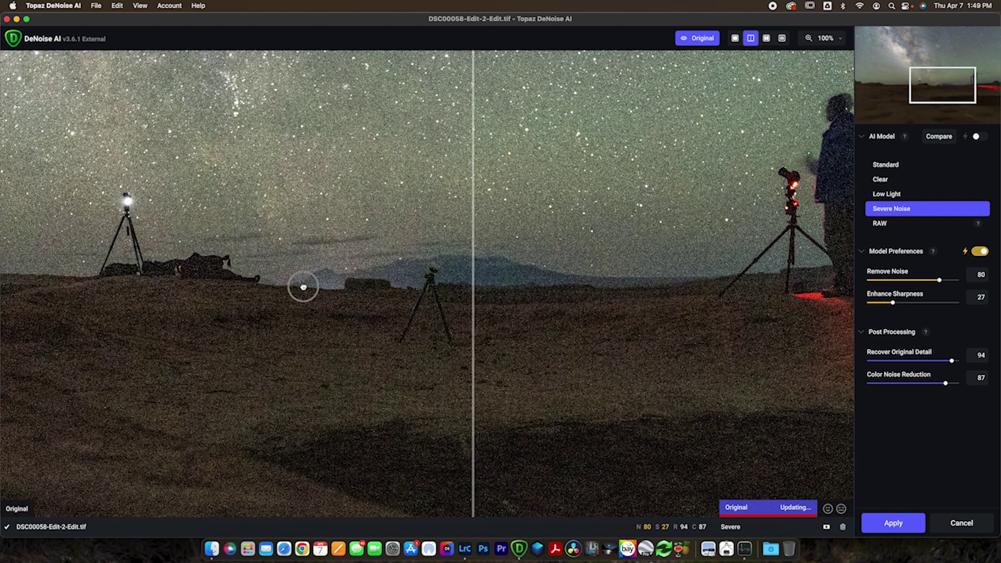
drag(458, 292, 277, 287)
drag(545, 261, 463, 340)
drag(488, 295, 459, 309)
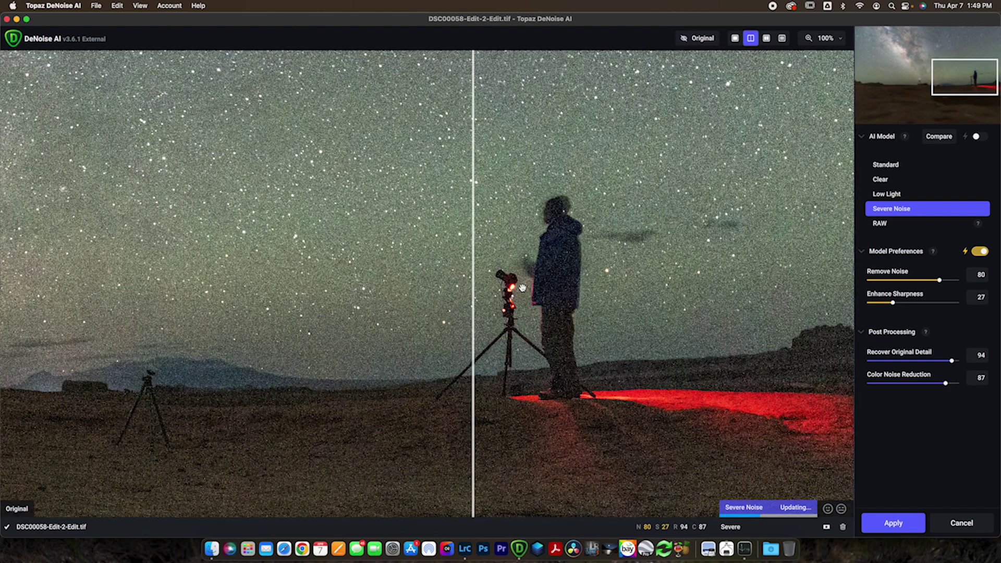
drag(498, 276, 469, 276)
drag(981, 77, 981, 75)
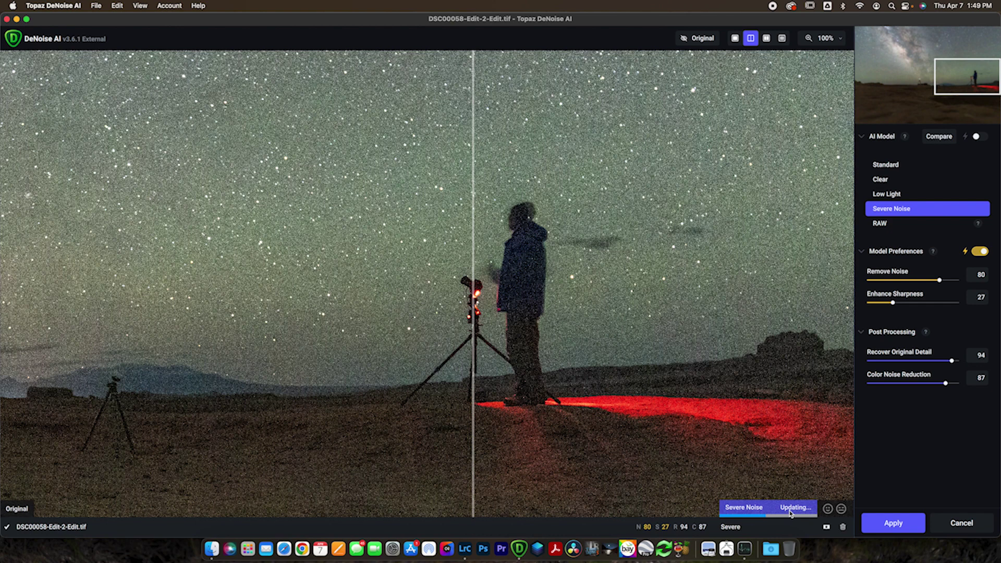
click(841, 41)
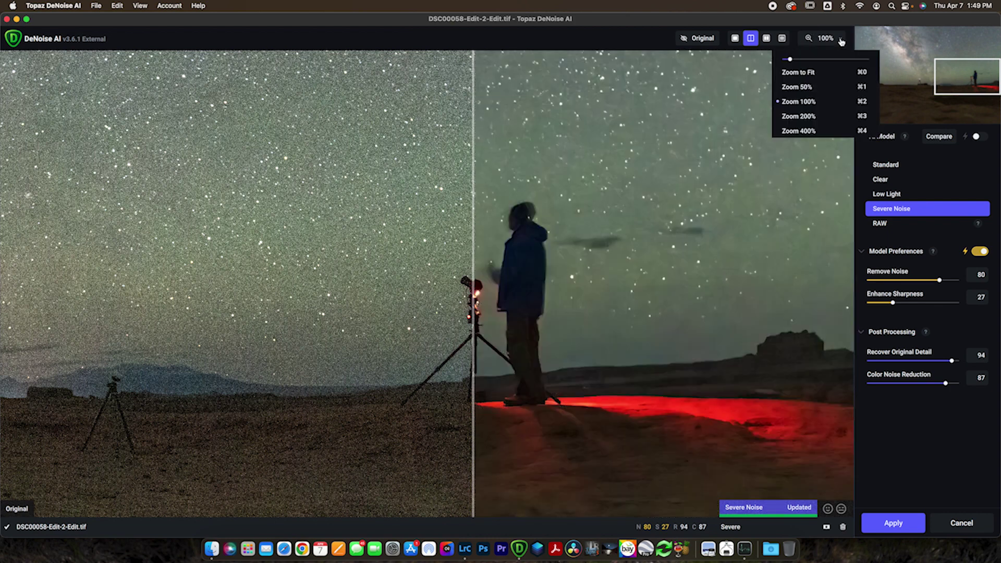
click(846, 41)
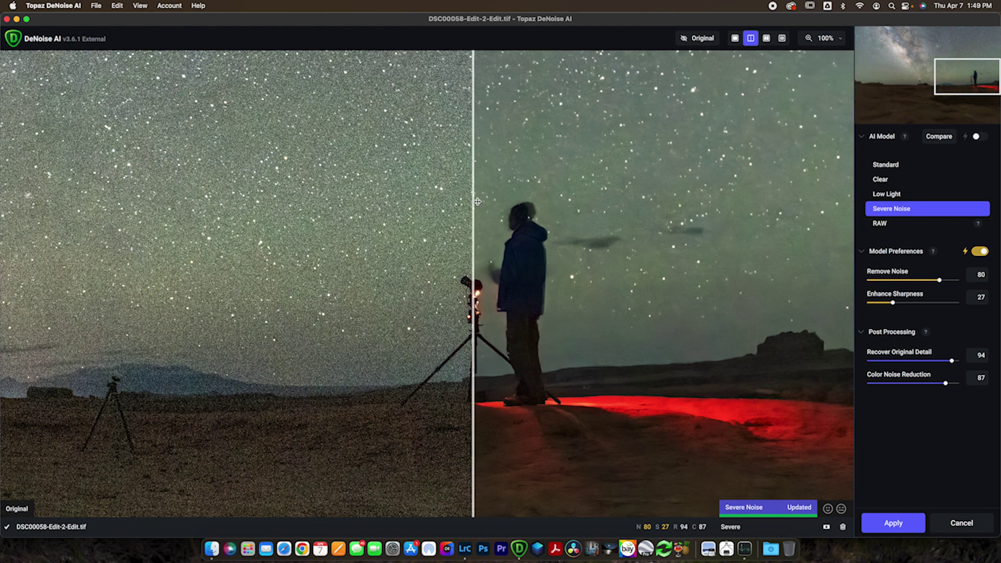
drag(476, 204, 611, 211)
drag(550, 211, 367, 245)
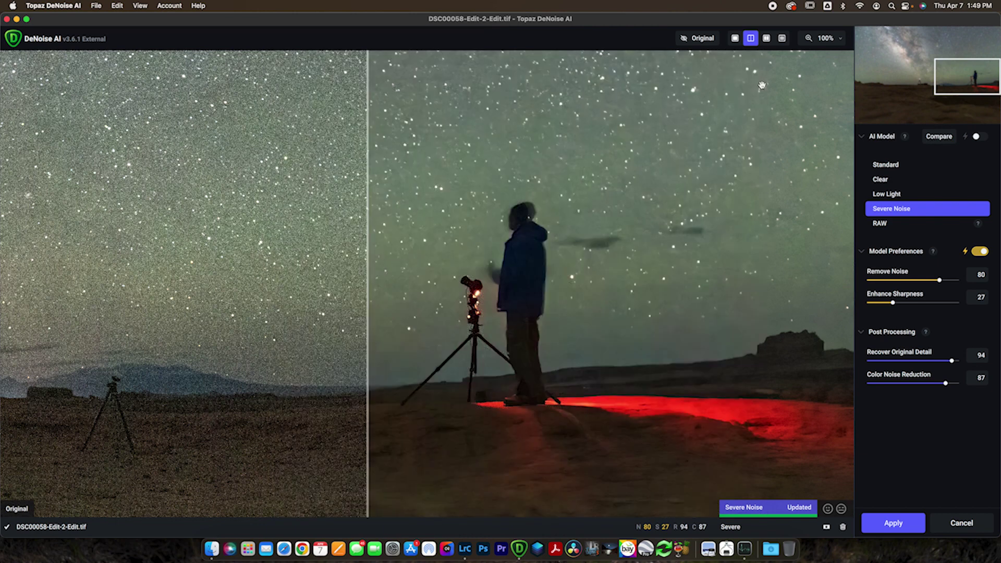
Compare Severe Noise, Clear and Low Light in Comparison View, keep Severe Noise, then show Single View
click(782, 38)
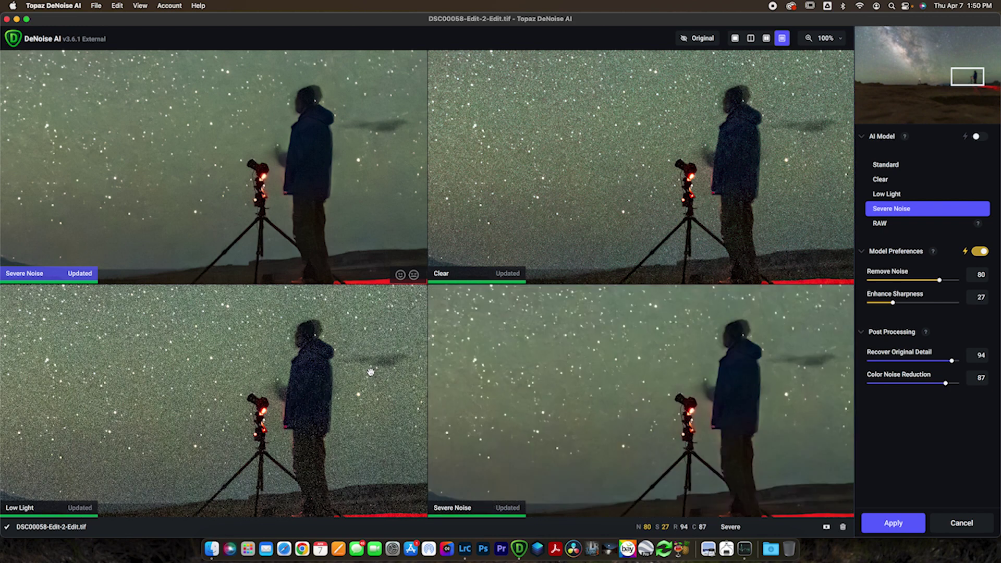
click(486, 391)
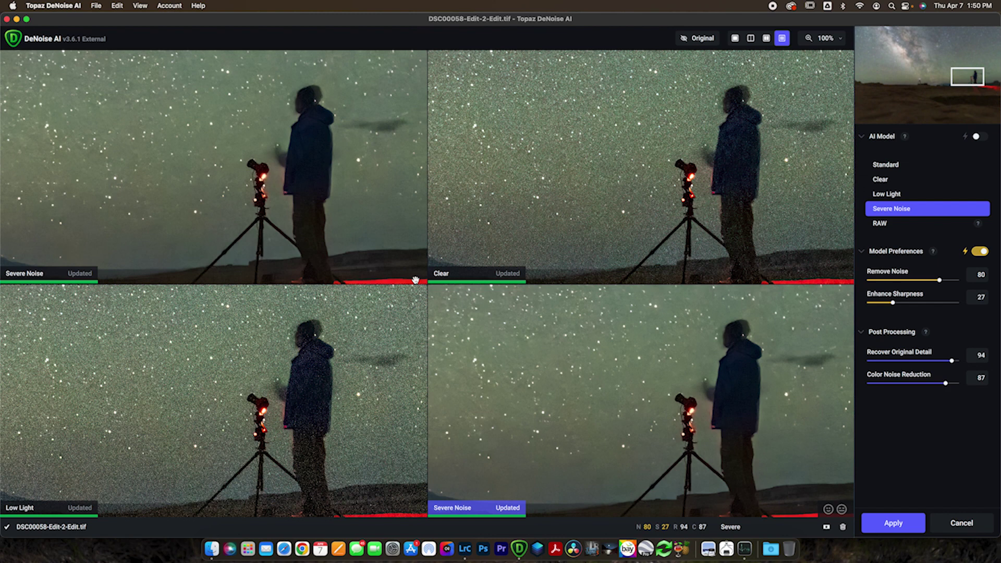
click(501, 215)
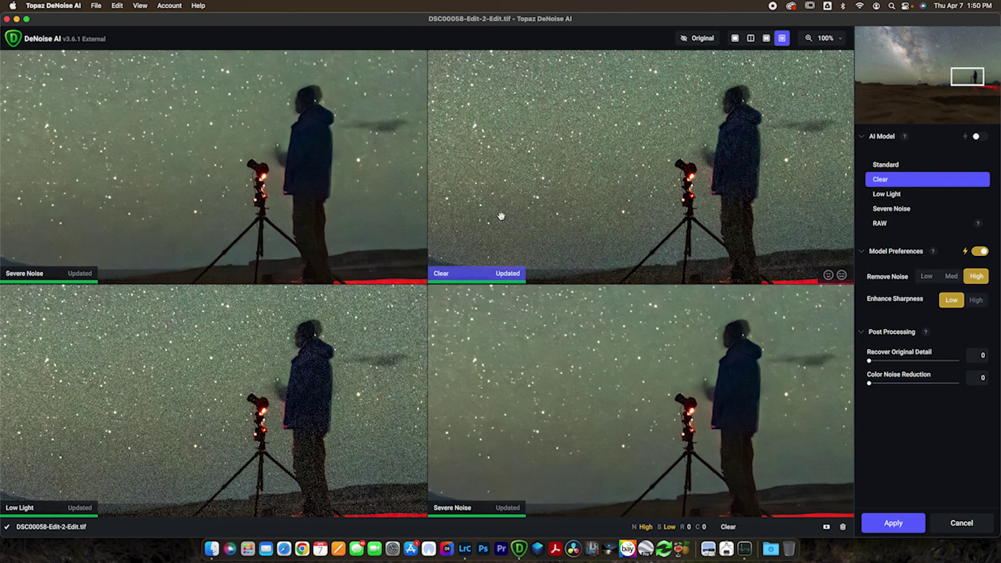
click(394, 314)
click(373, 220)
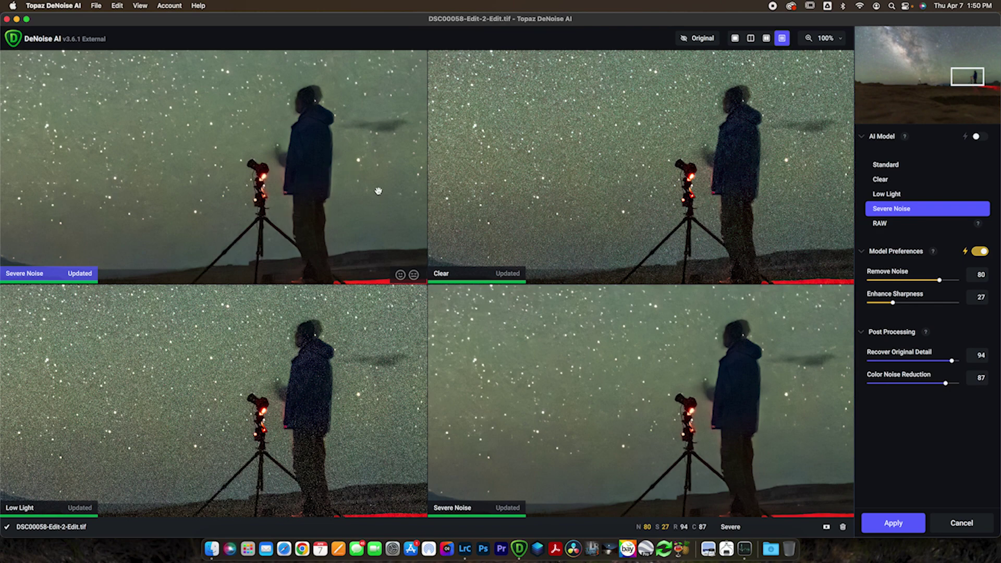
click(735, 40)
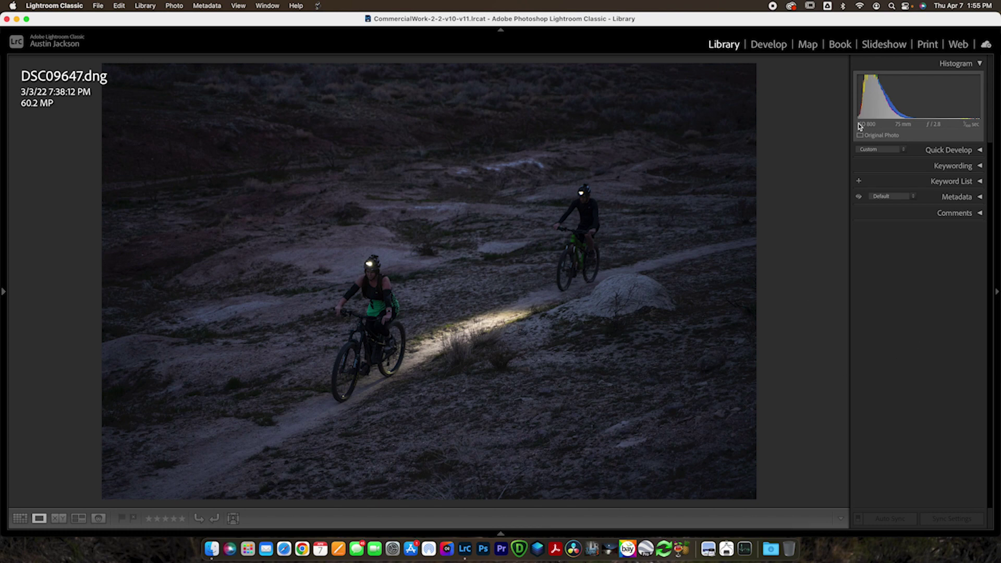
Inspect DSC09647.dng at 1:1 over the light beam, sand and headlamp rider, then return to Fit
click(511, 348)
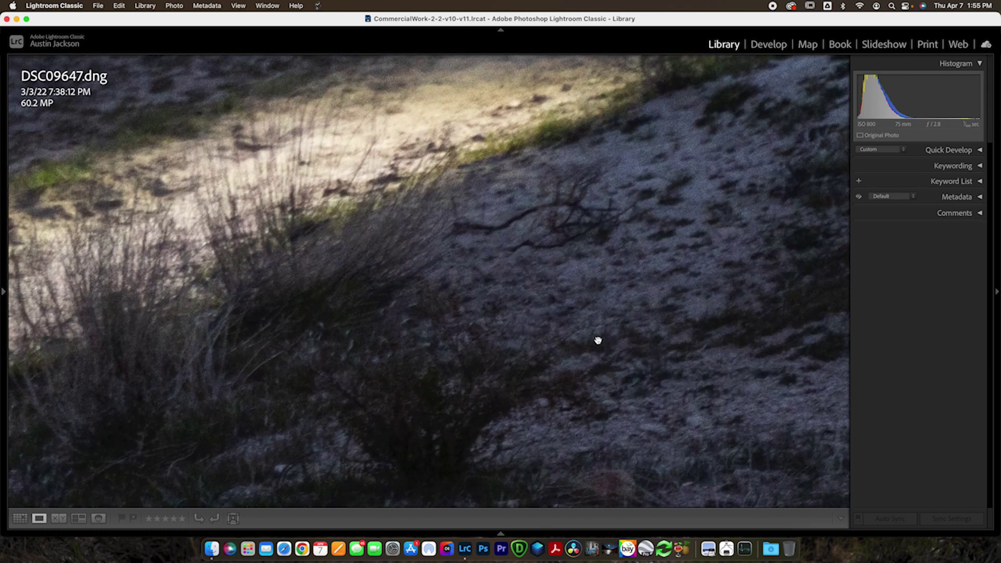
drag(596, 339, 376, 210)
drag(429, 325, 479, 462)
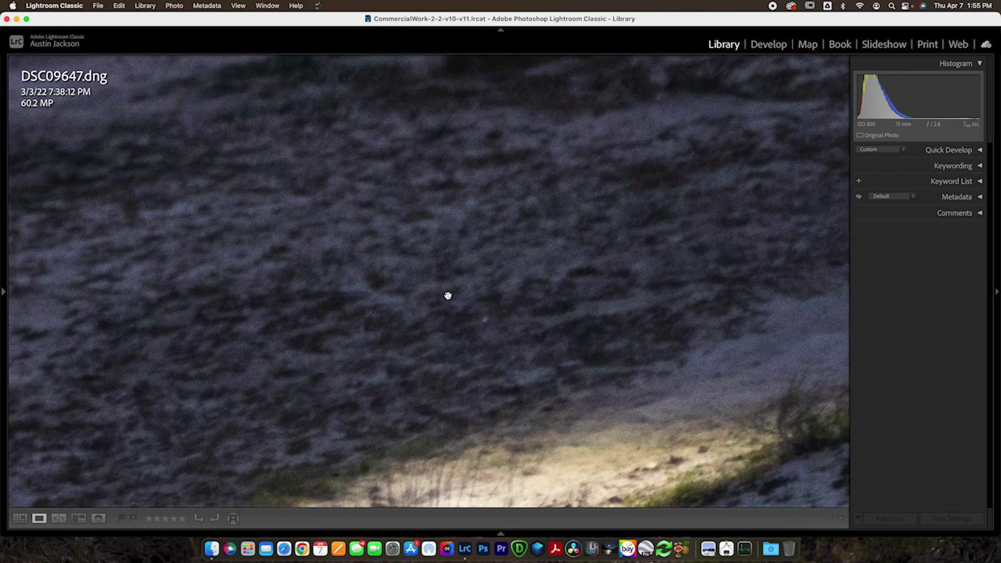
drag(378, 324, 594, 505)
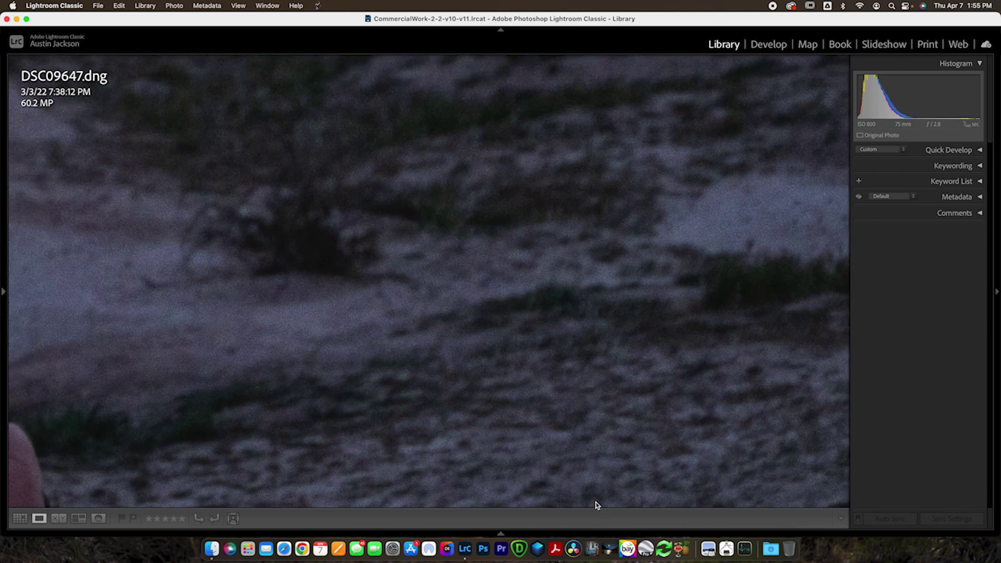
drag(260, 324, 579, 266)
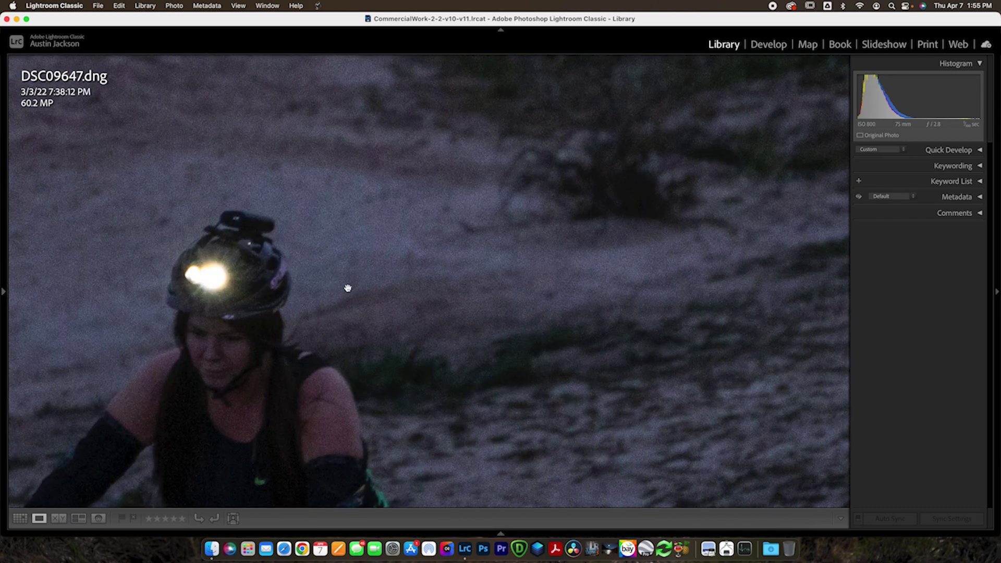
click(378, 338)
Edit a copy of DSC09647.dng with Lightroom adjustments in Topaz DeNoise AI via Edit In
mouse_move(501, 533)
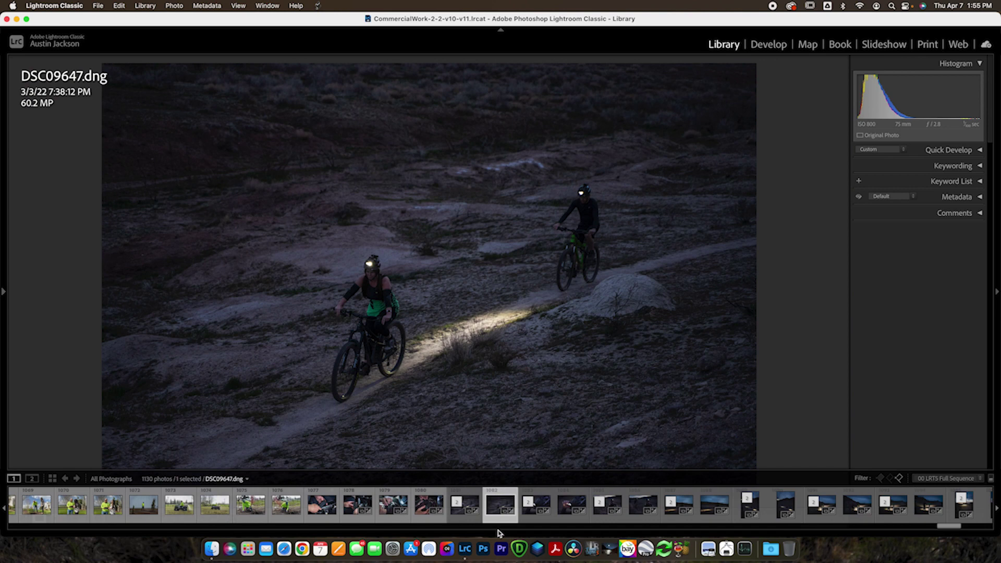
right_click(493, 515)
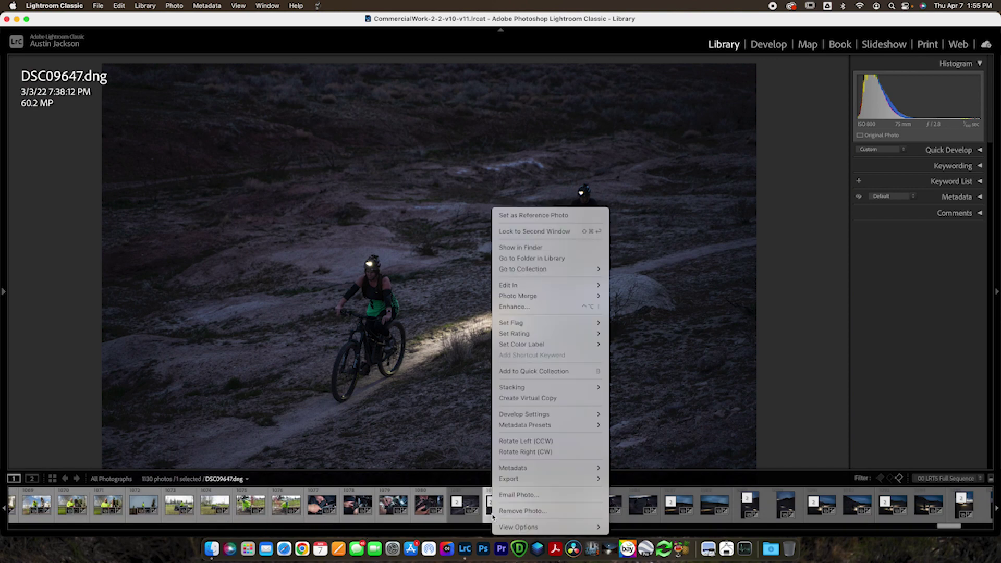
mouse_move(553, 286)
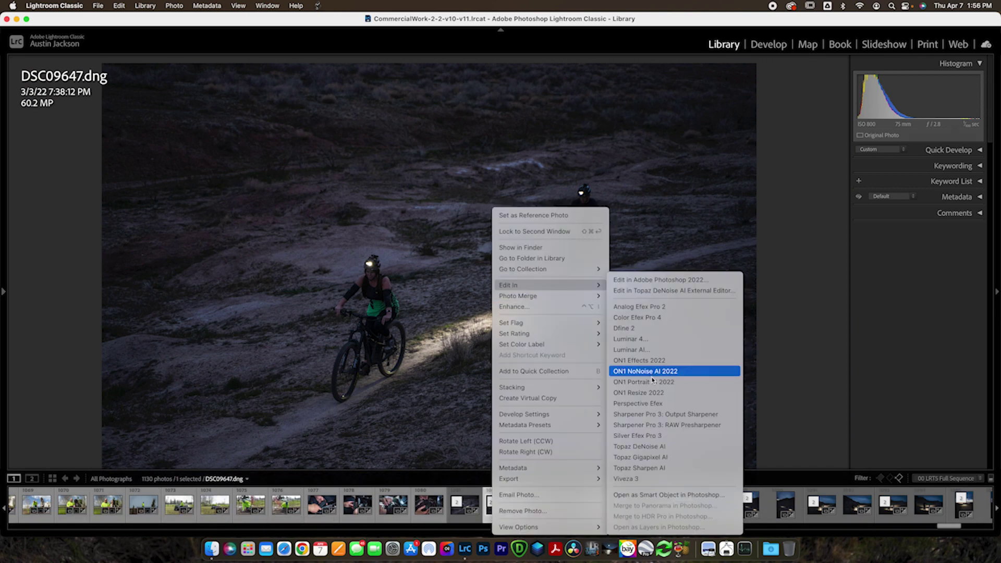
click(656, 448)
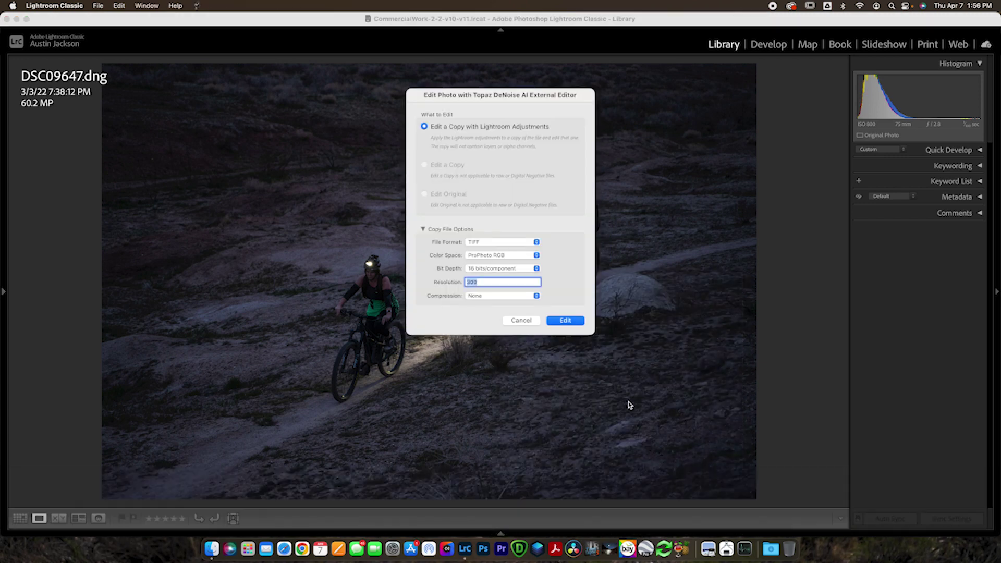
click(557, 322)
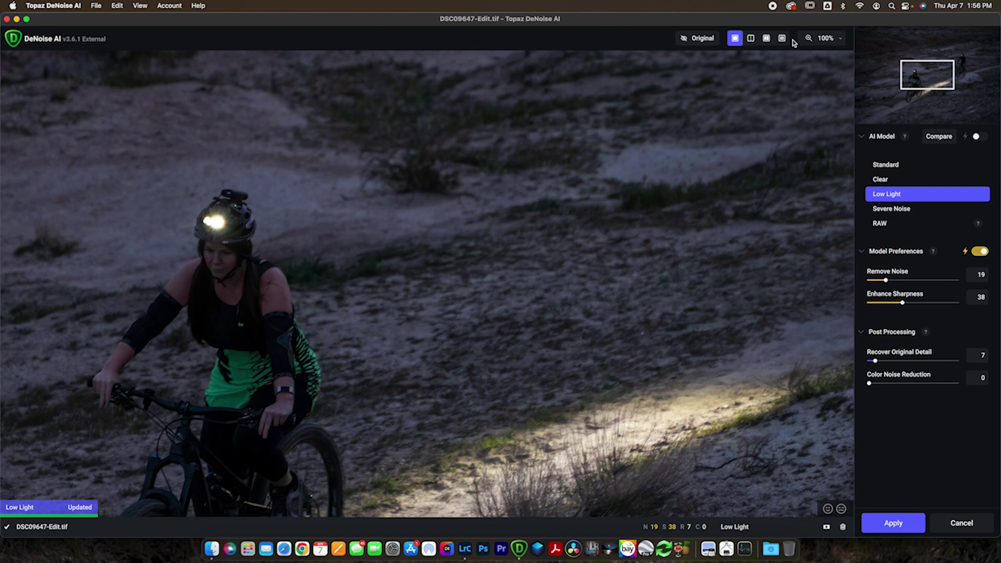
Zoom the preview to 200% and centre it on the cyclist
click(839, 41)
click(819, 114)
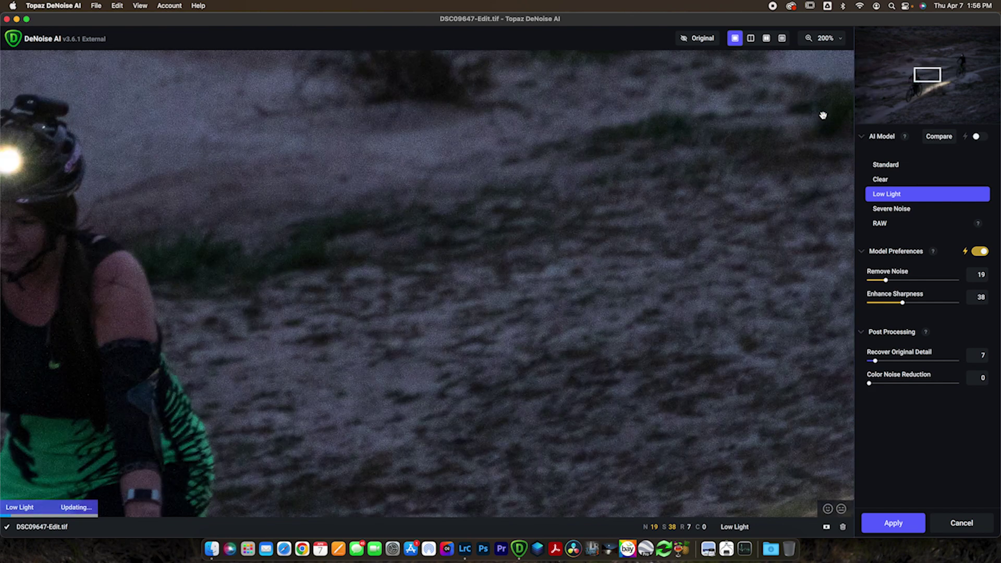
drag(650, 206, 646, 152)
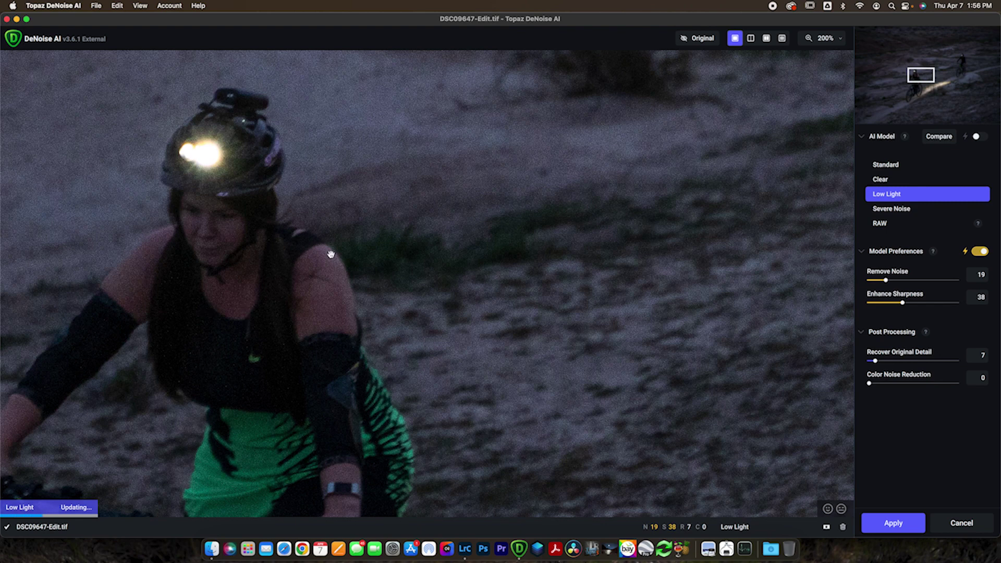
Try Side-by-Side, then use Split view and slide the divider left to compare Low Light
click(766, 38)
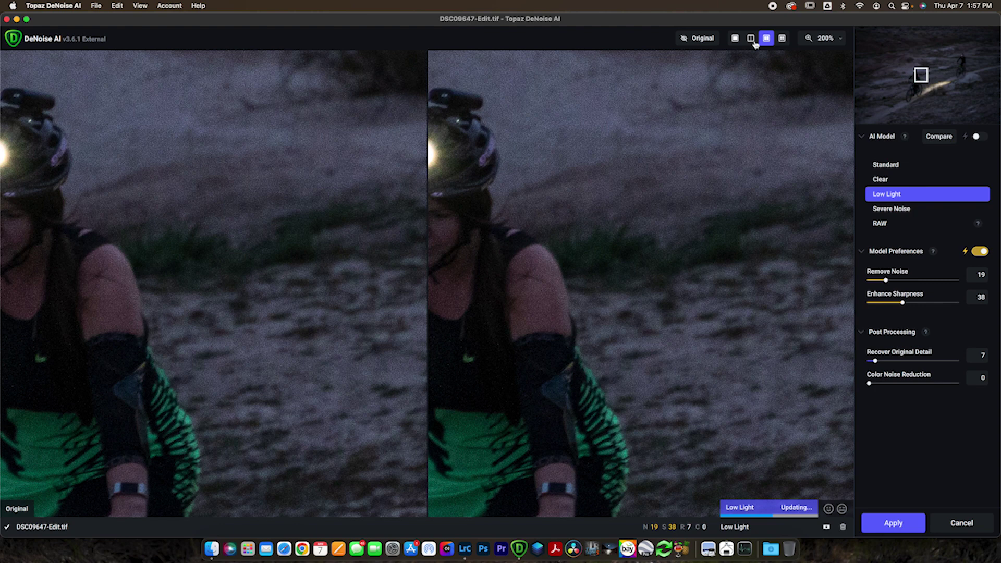
click(752, 39)
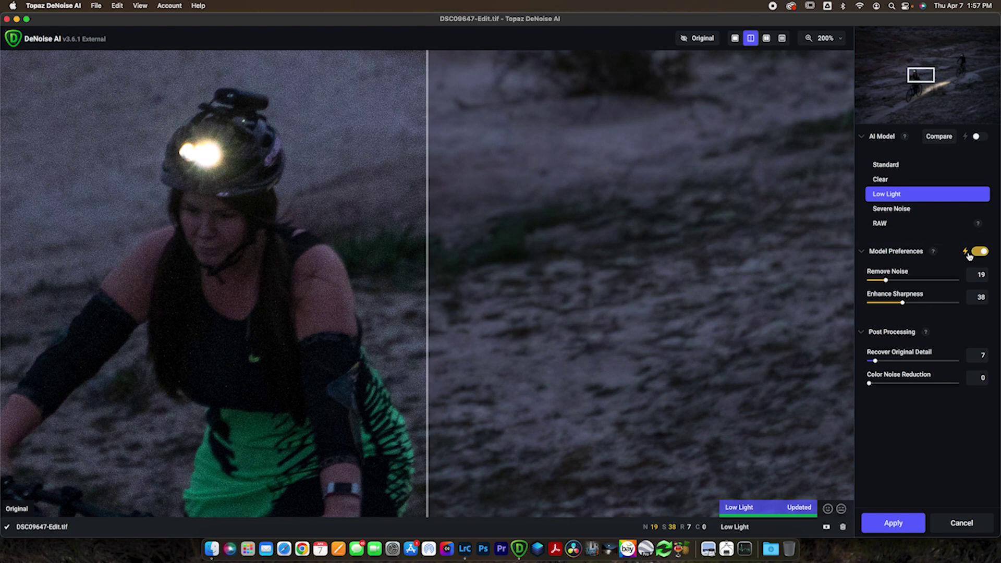
drag(417, 208, 461, 193)
drag(342, 194, 415, 181)
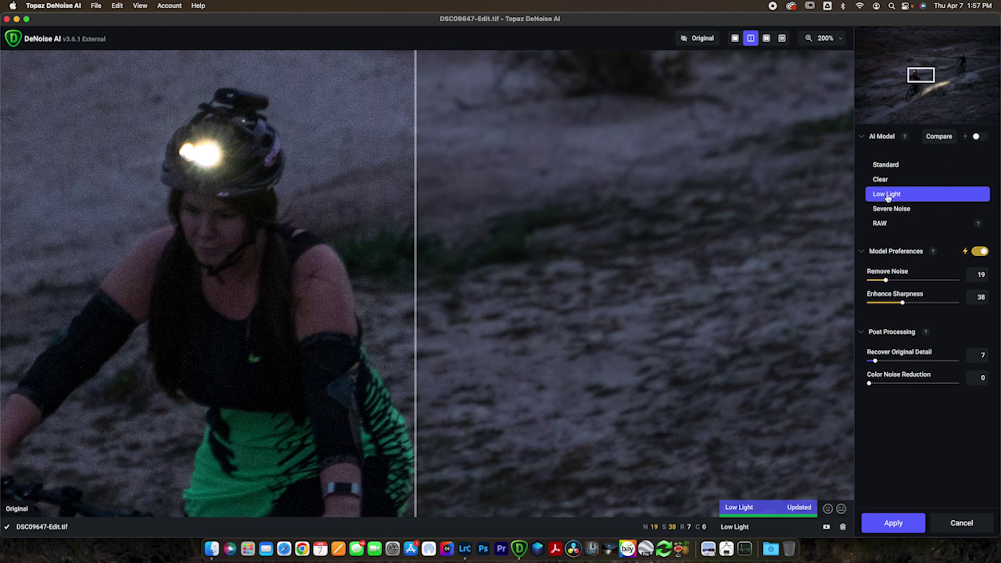
Check the auto-chosen Standard model, then reselect Low Light, sweeping the divider across the rider
click(977, 138)
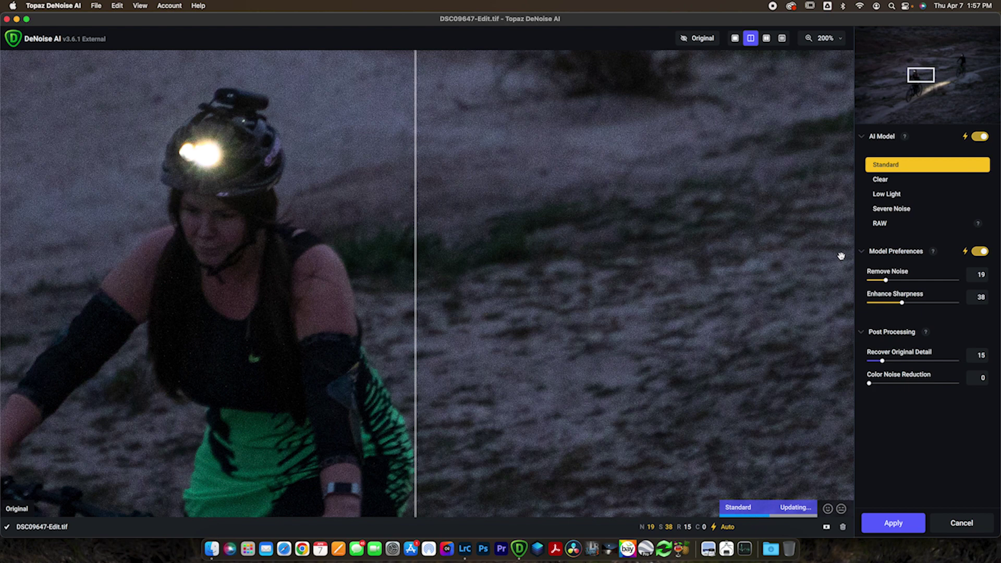
drag(415, 249, 584, 263)
click(911, 198)
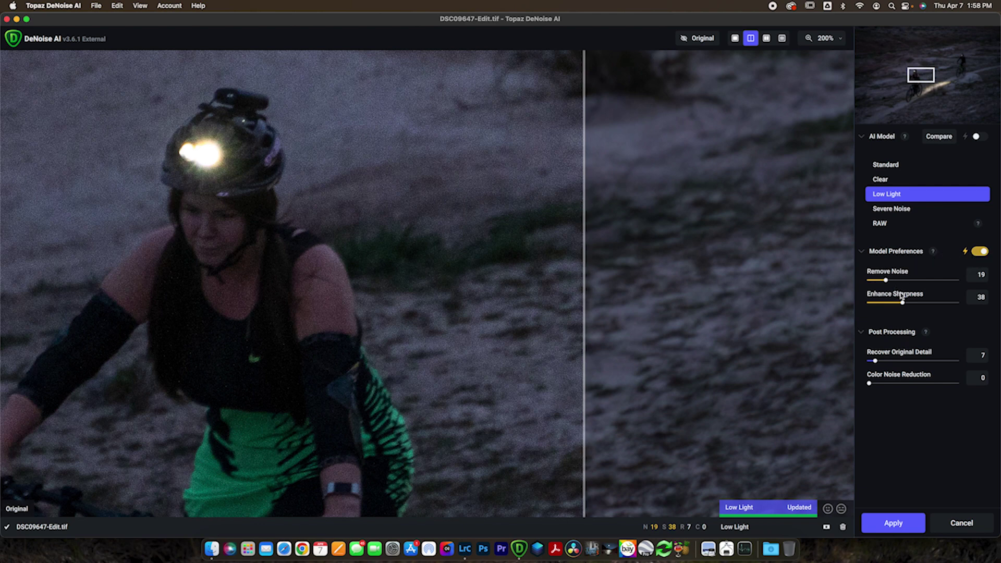
drag(588, 266, 453, 264)
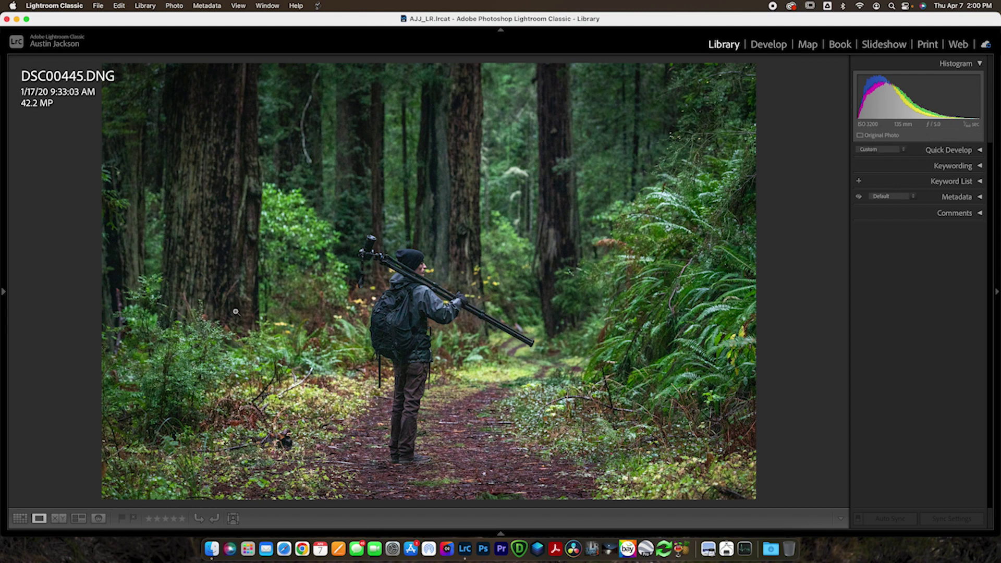
Check the forest photo at 1:1 on the man's face, return to Fit, and show the filmstrip
click(439, 266)
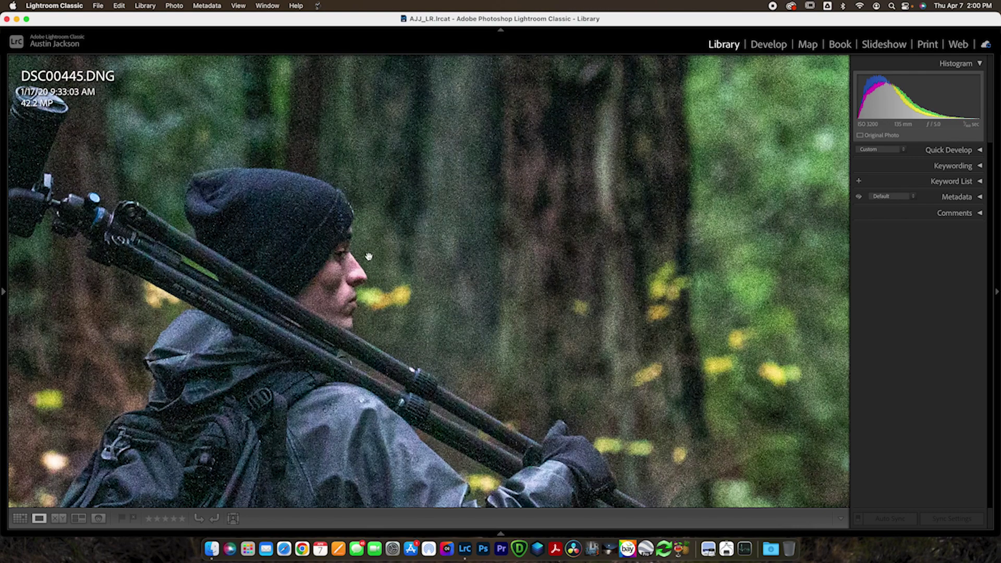
click(384, 308)
click(500, 533)
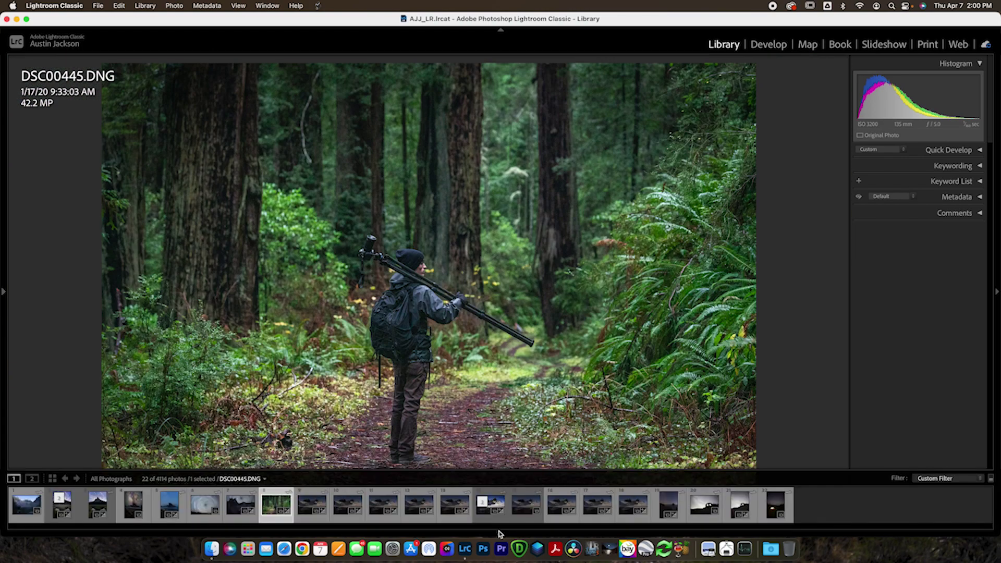
Send an edited copy of DSC00445 to Topaz DeNoise AI via Edit In
right_click(270, 514)
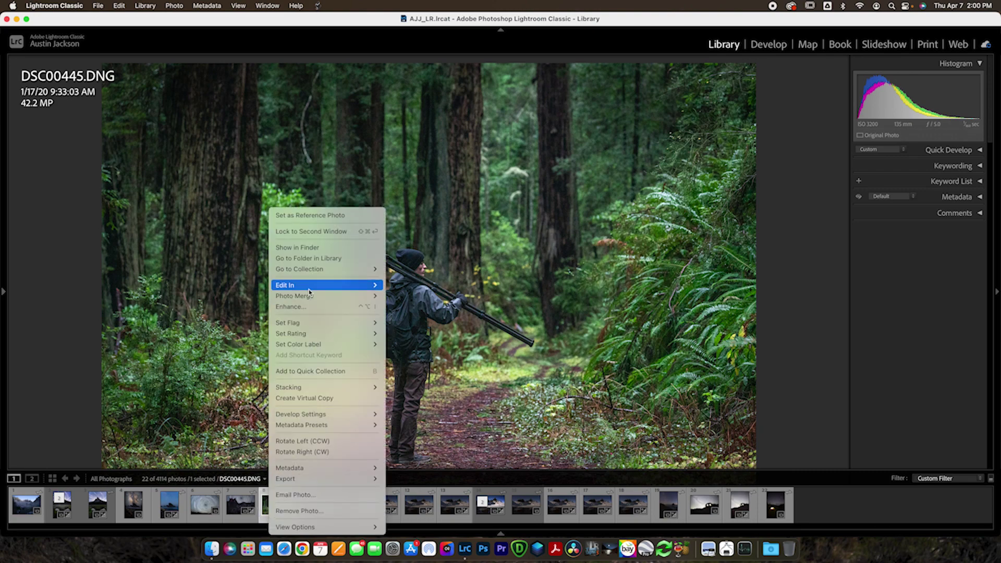
mouse_move(311, 286)
click(441, 446)
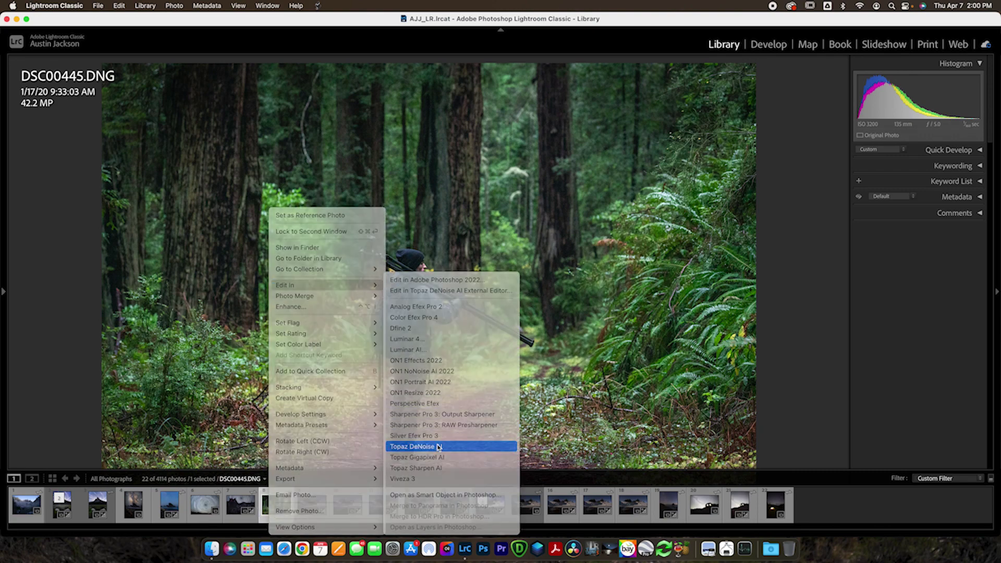
click(560, 322)
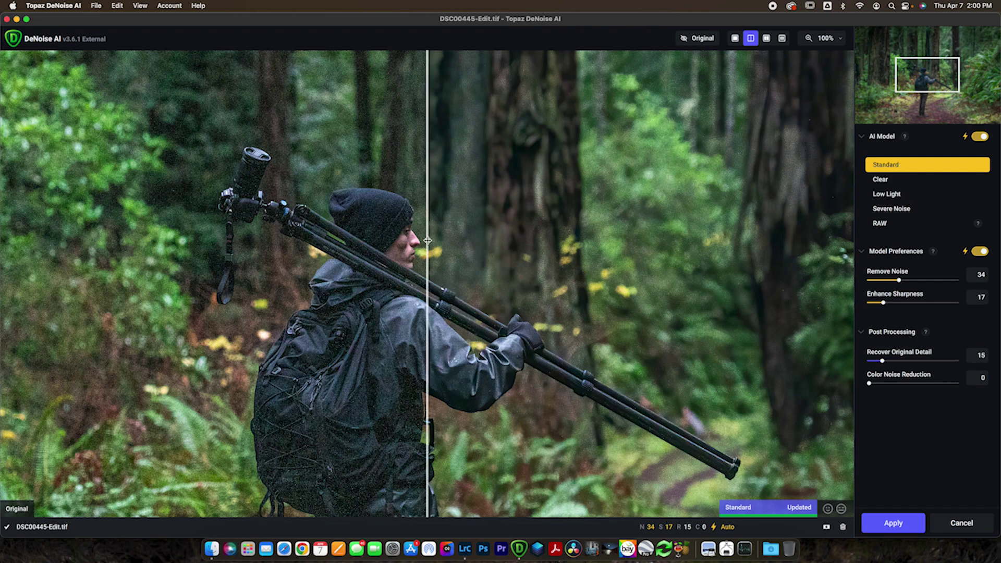
Switch the forest photo to Low Light and compare Low Light, Clear and Severe Noise in four panels
drag(428, 240, 545, 235)
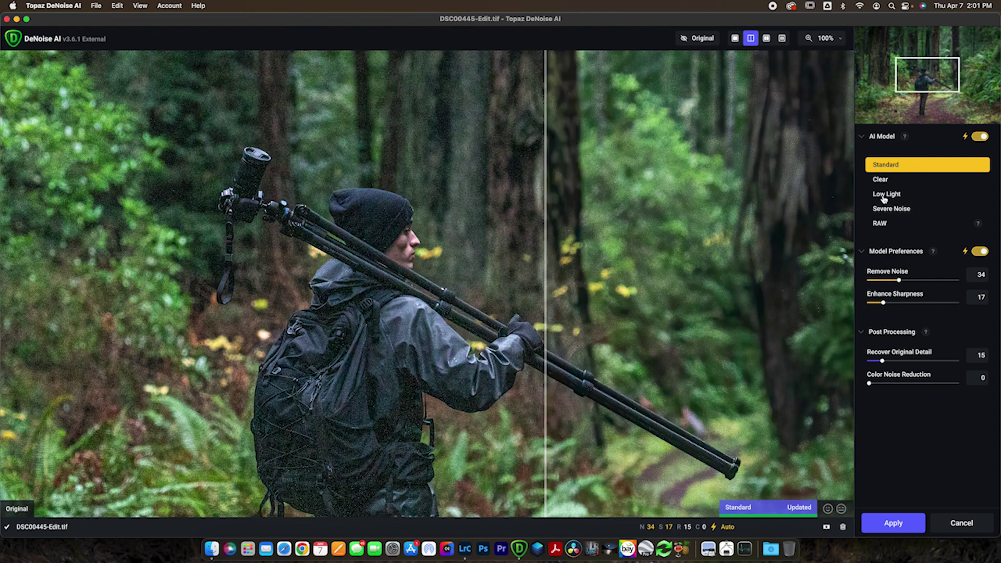
click(884, 197)
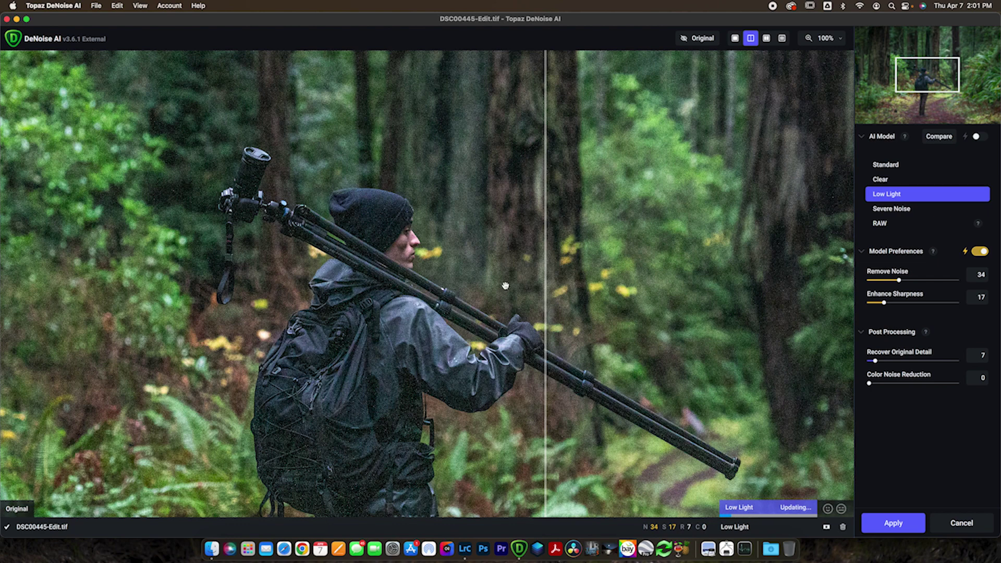
click(782, 39)
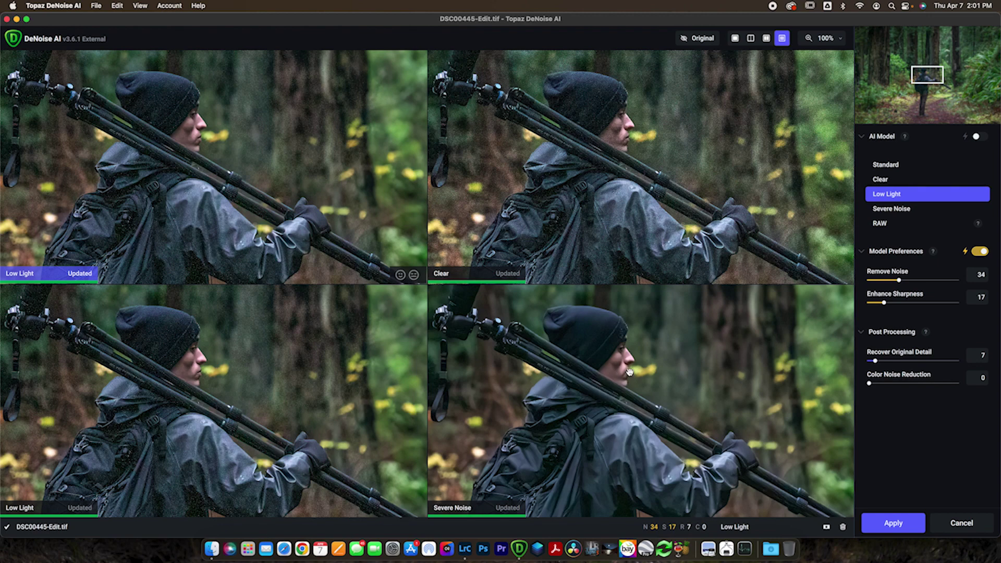
Pick the Severe Noise panel, pan to the man's face, and return to a single before/after view
click(613, 383)
drag(613, 383, 550, 391)
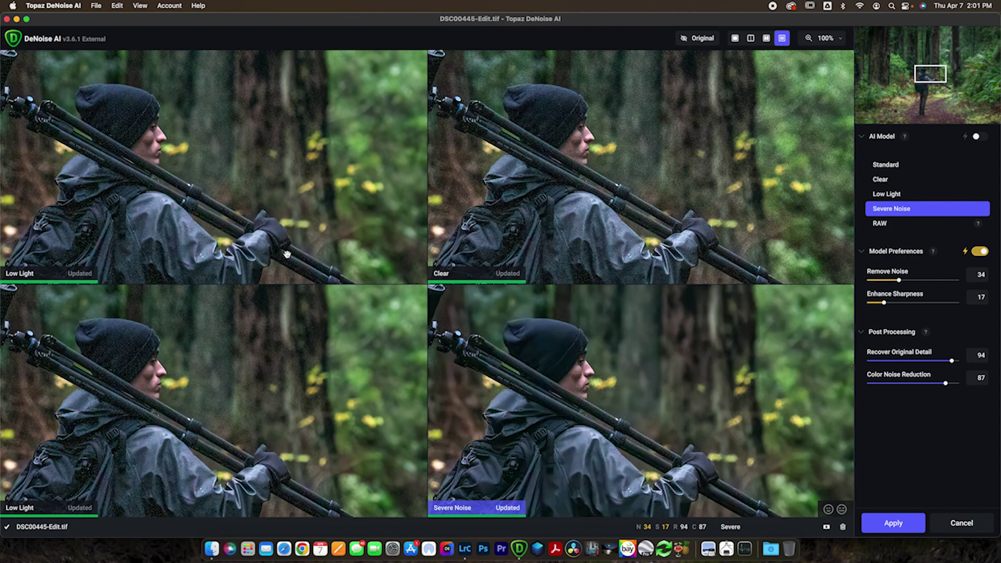
double_click(609, 413)
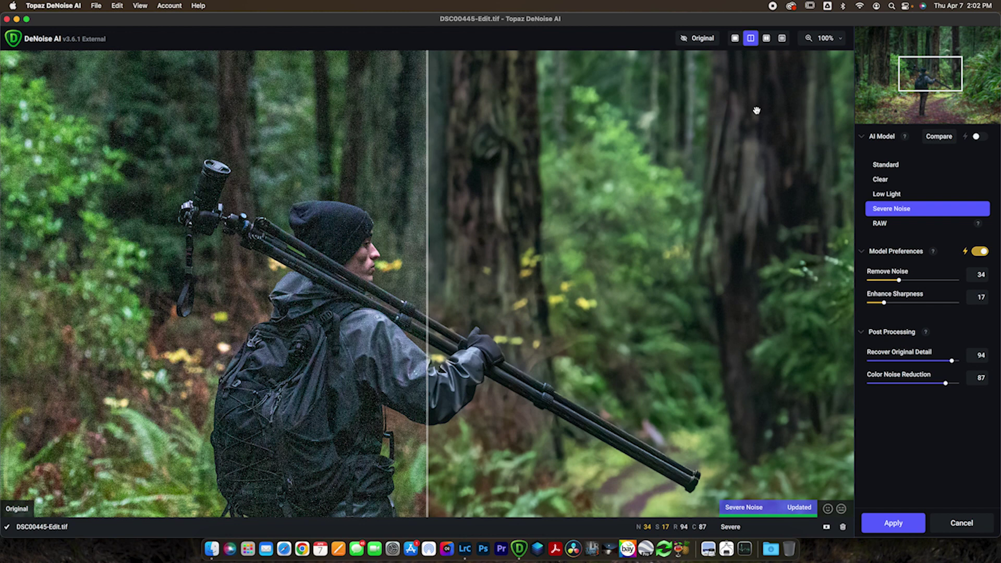
Slide the split divider to reveal more of the Severe Noise result on the forest photo
drag(429, 219, 149, 151)
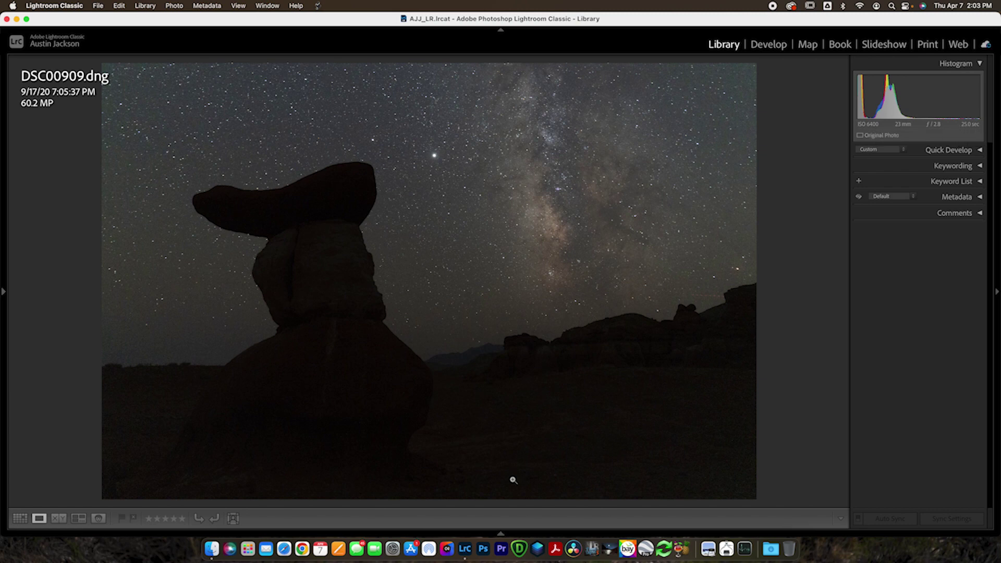
Send a TIFF copy of DSC00909 from Lightroom to Topaz DeNoise AI via Edit In
mouse_move(497, 536)
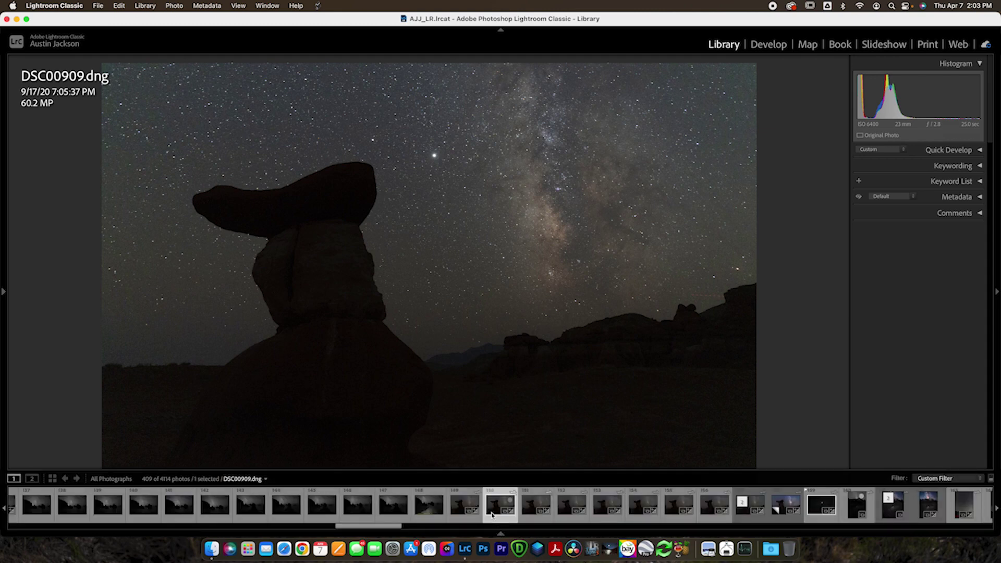
right_click(492, 514)
mouse_move(515, 286)
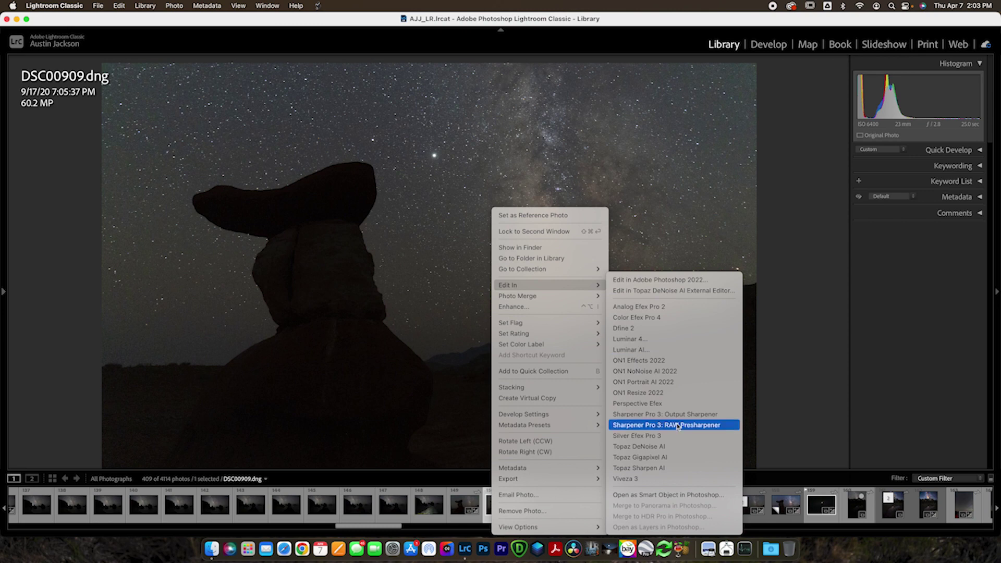
click(667, 452)
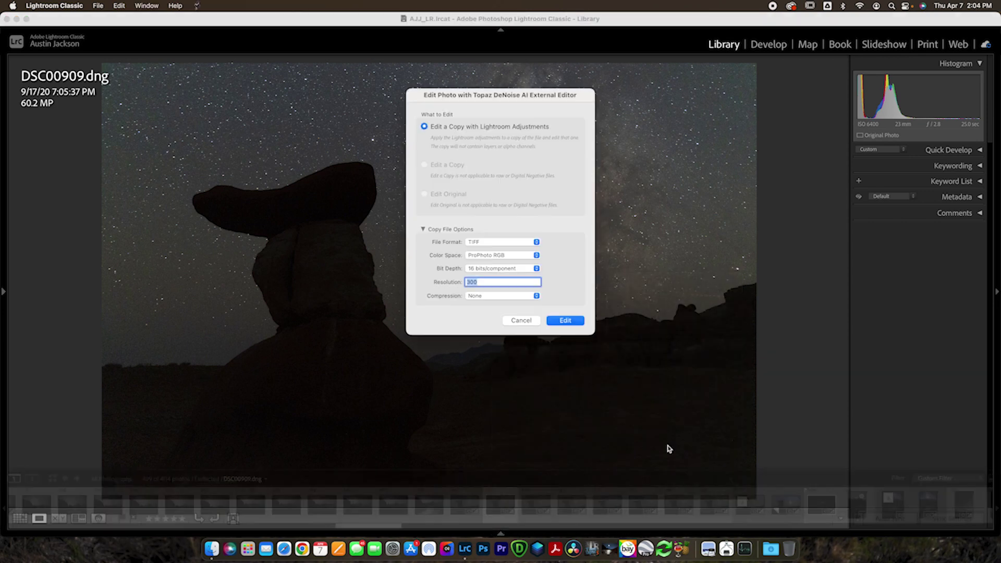
click(563, 319)
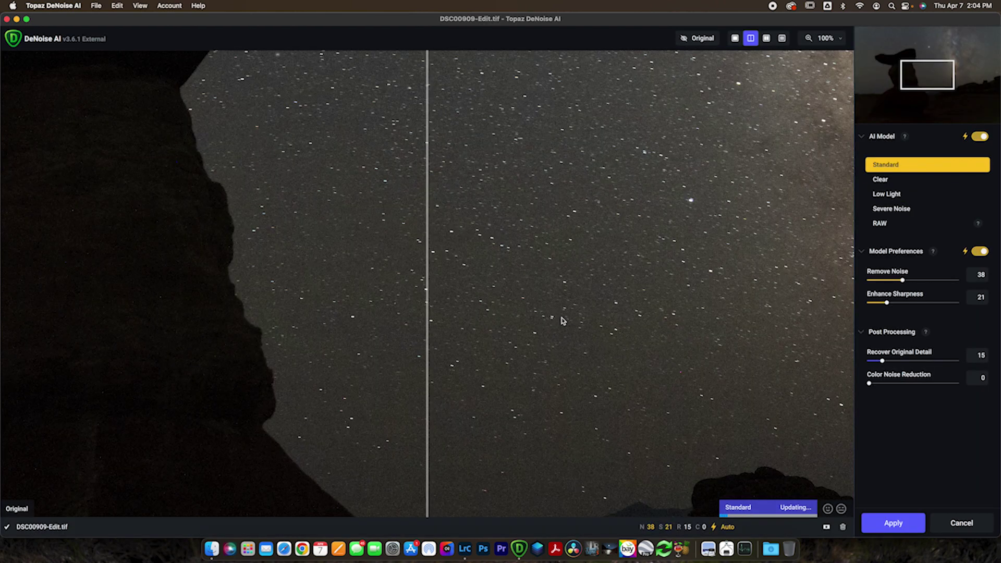
Turn off automatic AI model selection, choose Low Light, and centre the split view on the Milky Way
click(982, 138)
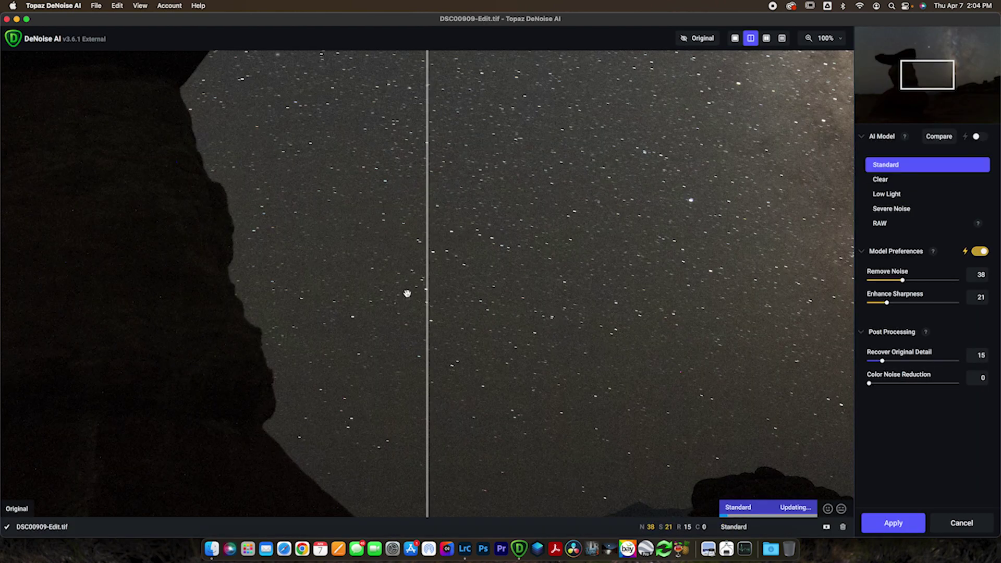
click(888, 198)
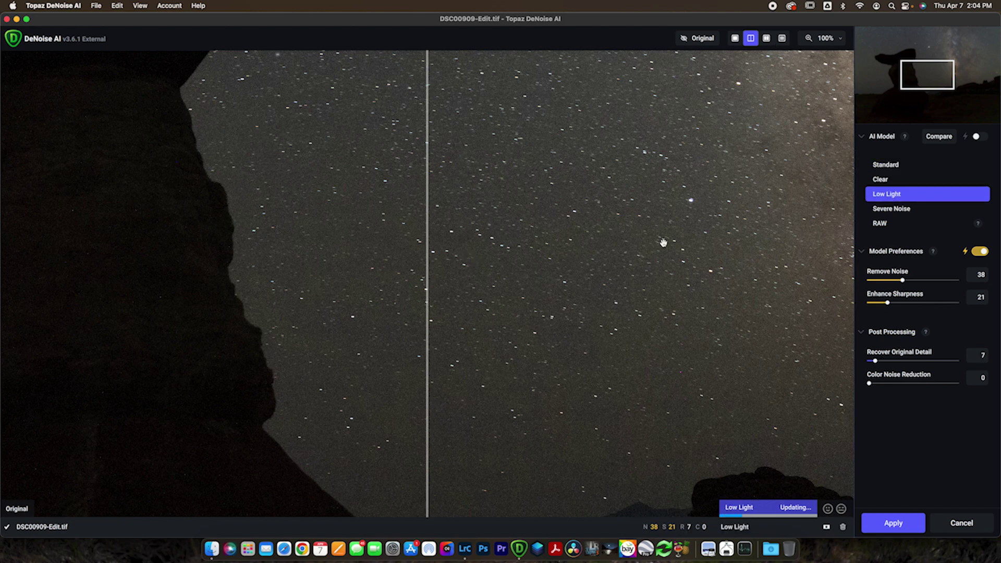
drag(663, 243, 458, 413)
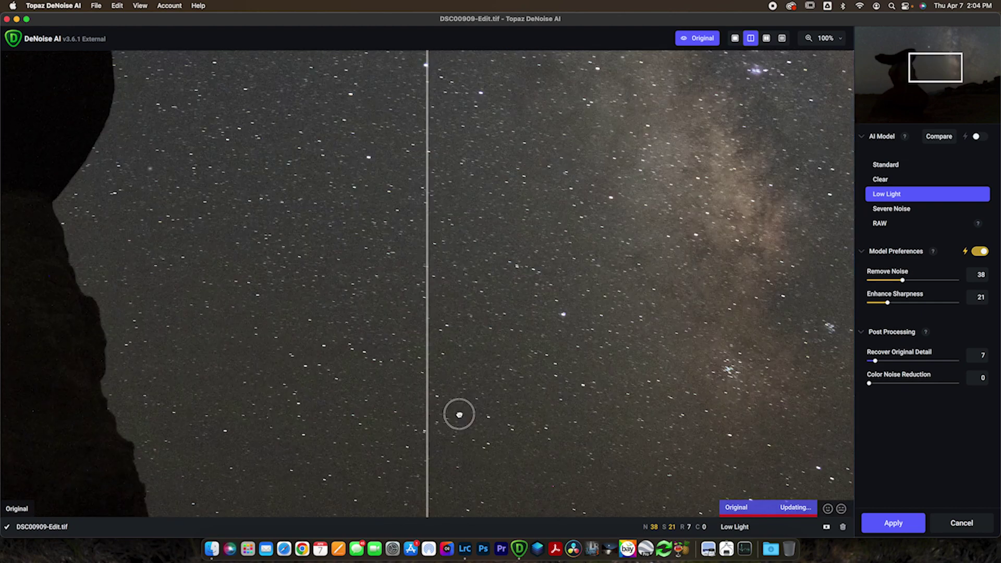
drag(591, 185, 733, 412)
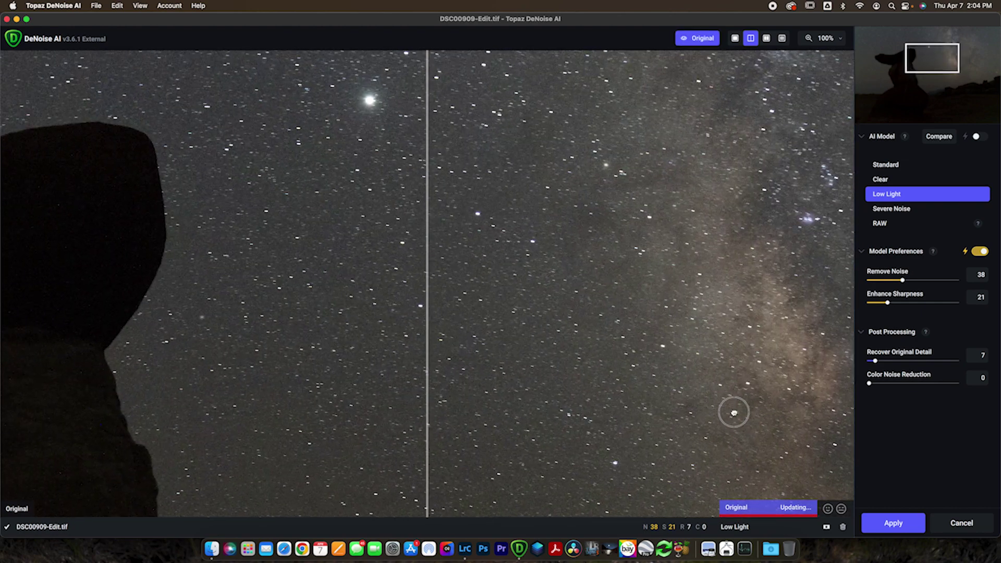
drag(598, 156, 63, 202)
drag(511, 187, 337, 161)
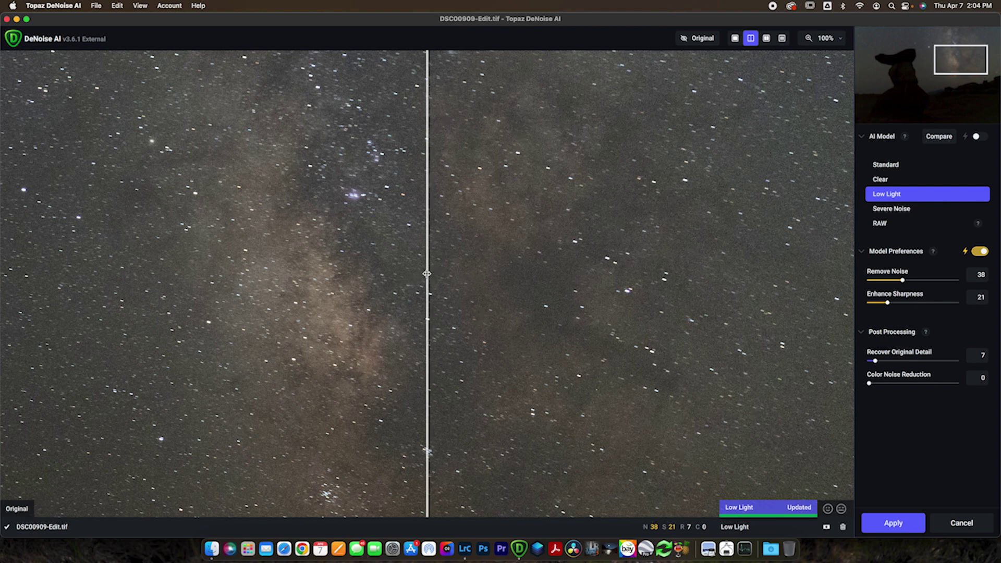
drag(429, 273, 316, 250)
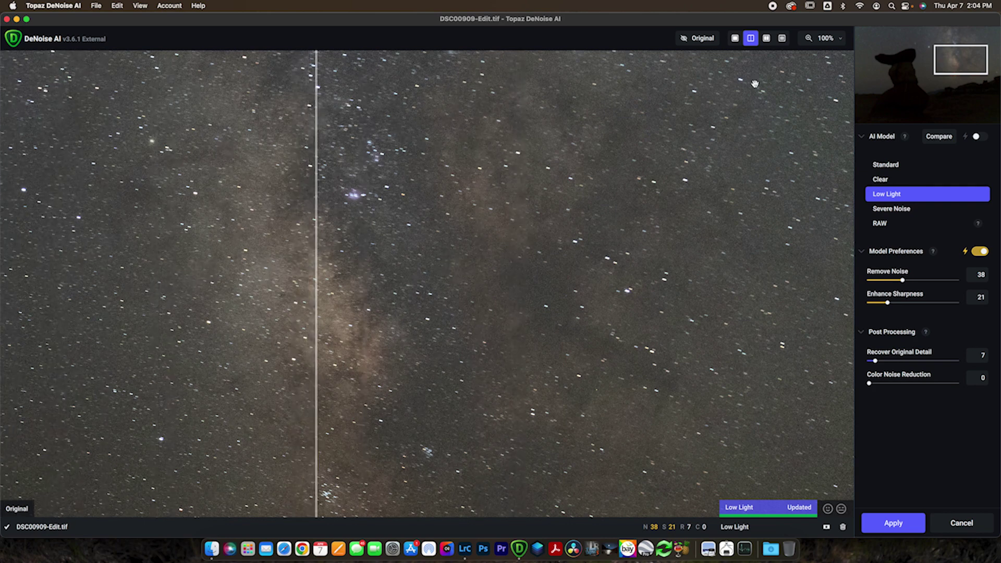
Compare Low Light, Clear and Severe Noise in four panels framed on the rock silhouette
click(783, 41)
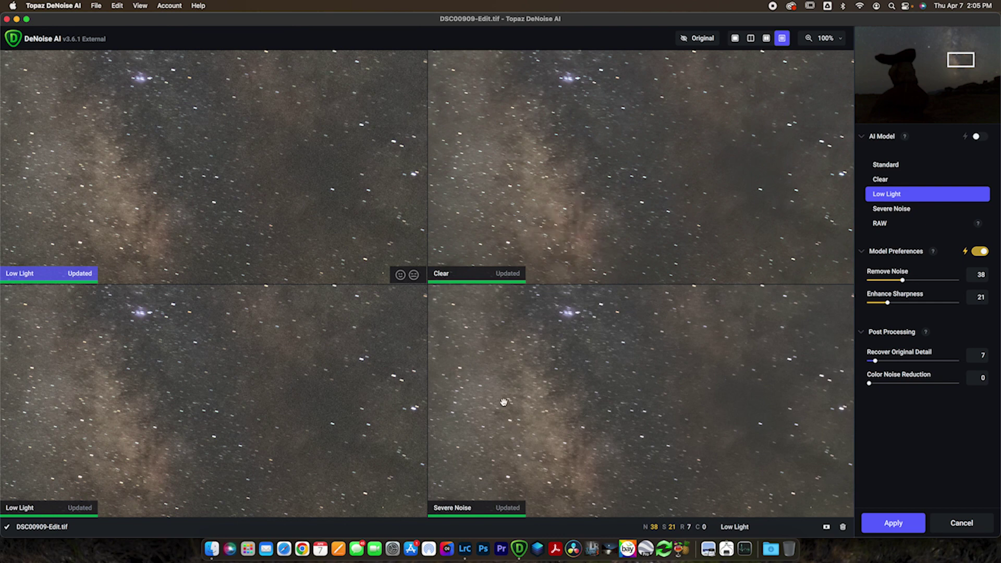
drag(959, 60, 904, 55)
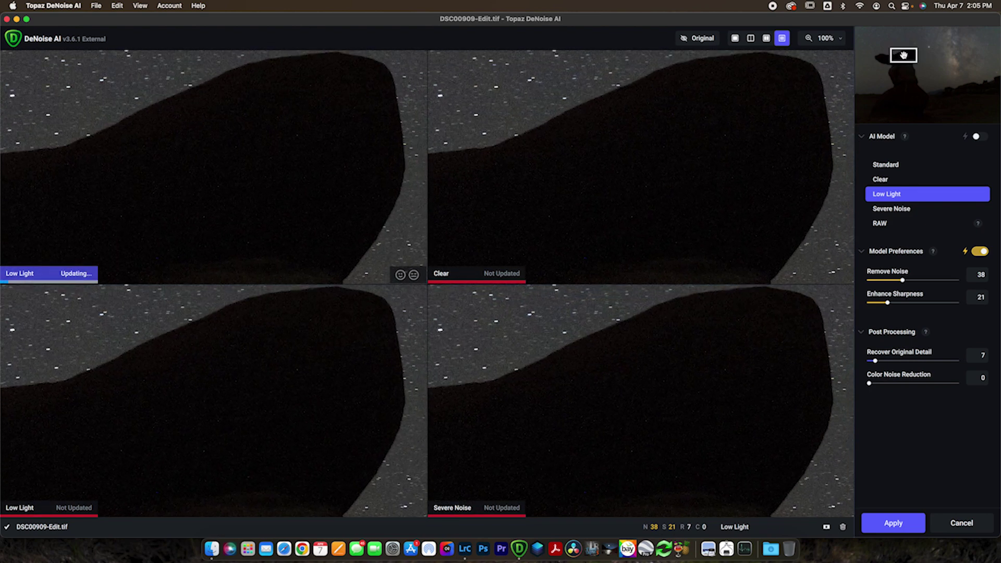